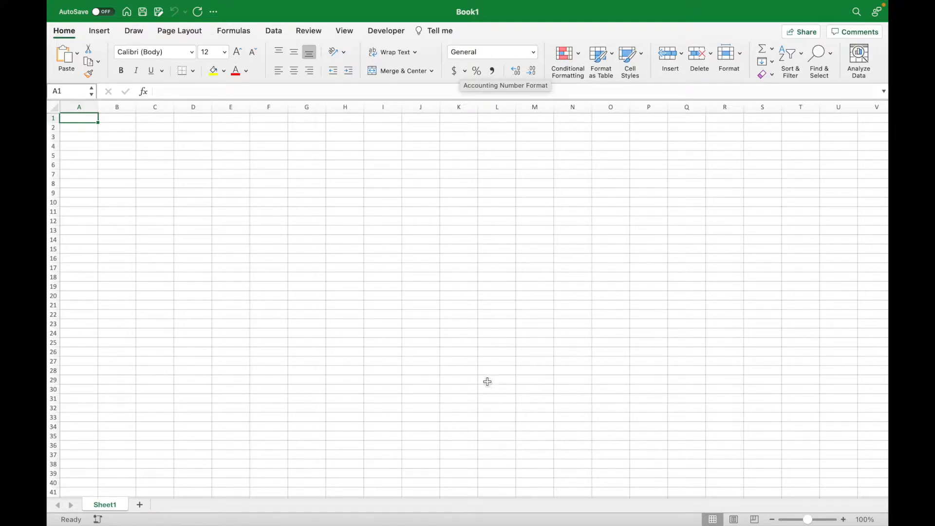
Save the new workbook to the Desktop folder under the name BUDGET SHEET
mouse_move(167, 3)
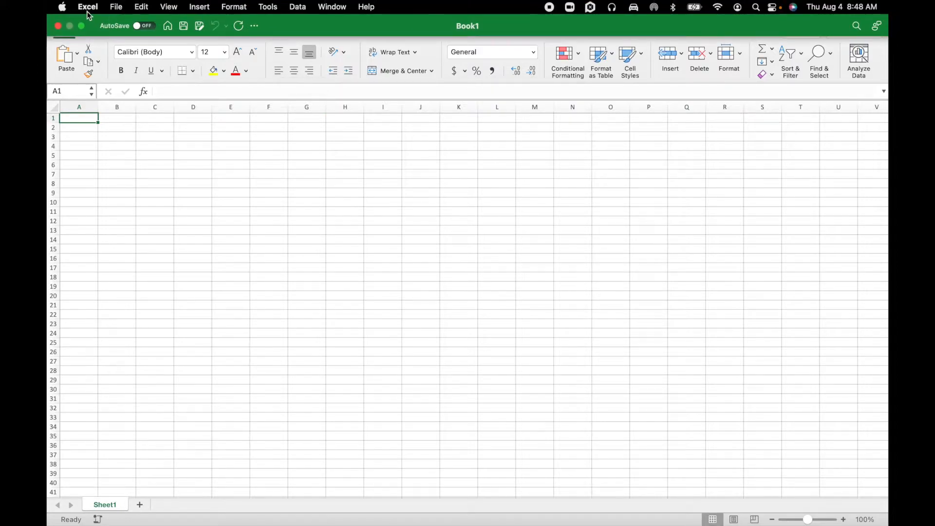
left_click(62, 6)
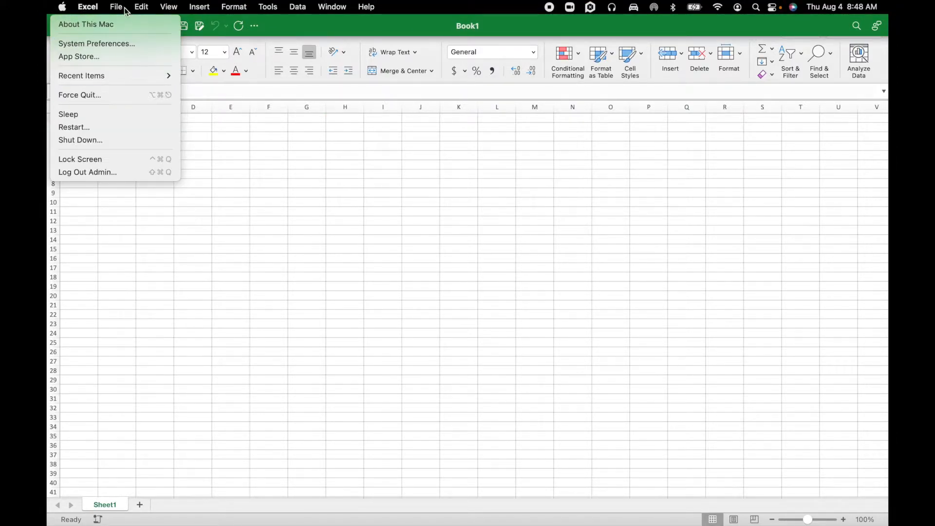
mouse_move(125, 9)
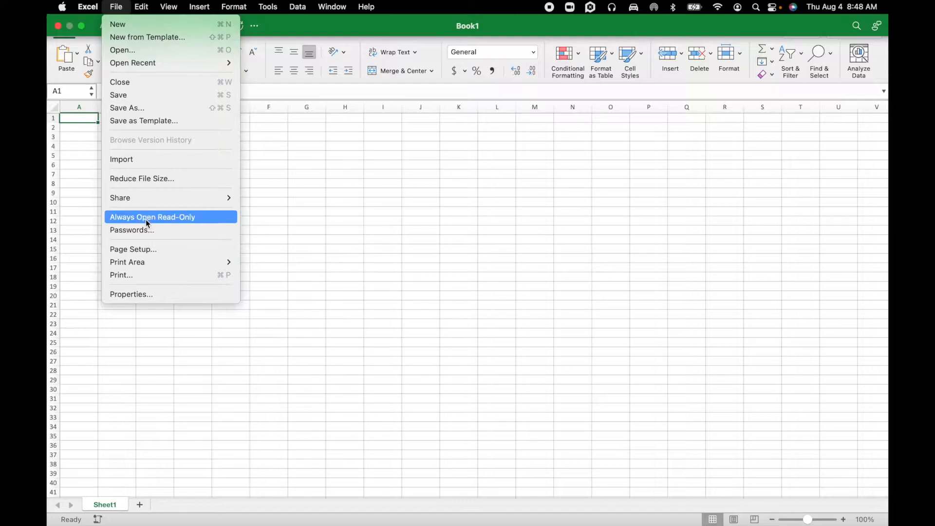
left_click(151, 110)
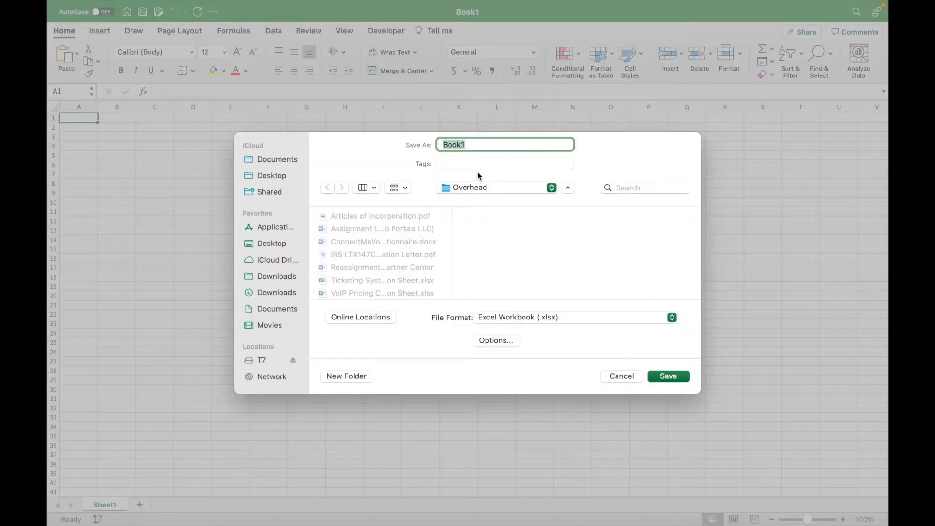
type("BUDGET SHEET")
left_click(272, 243)
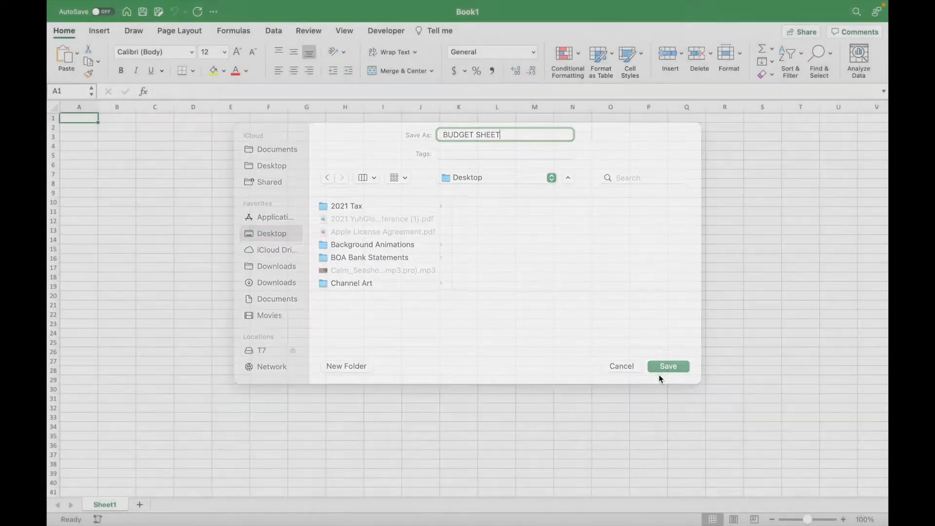
left_click(668, 376)
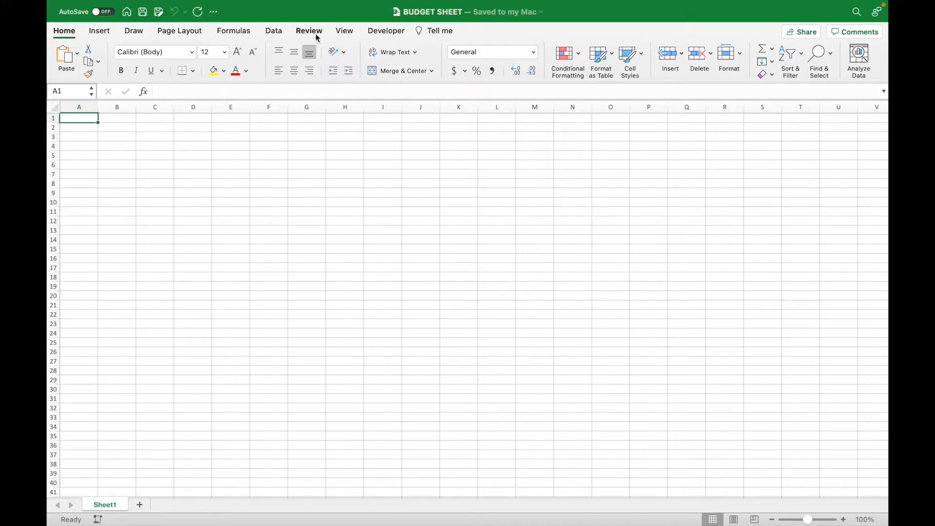
Hide the worksheet gridlines and widen columns A through D
left_click(344, 32)
left_click(335, 71)
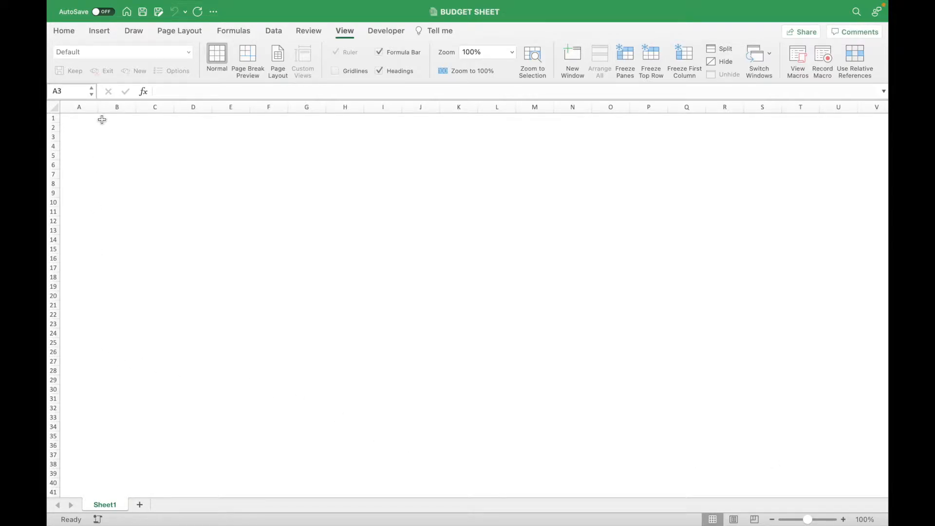
left_click(85, 113)
left_click_drag(98, 108, 393, 111)
left_click(168, 107)
left_click(252, 108)
left_click(326, 107)
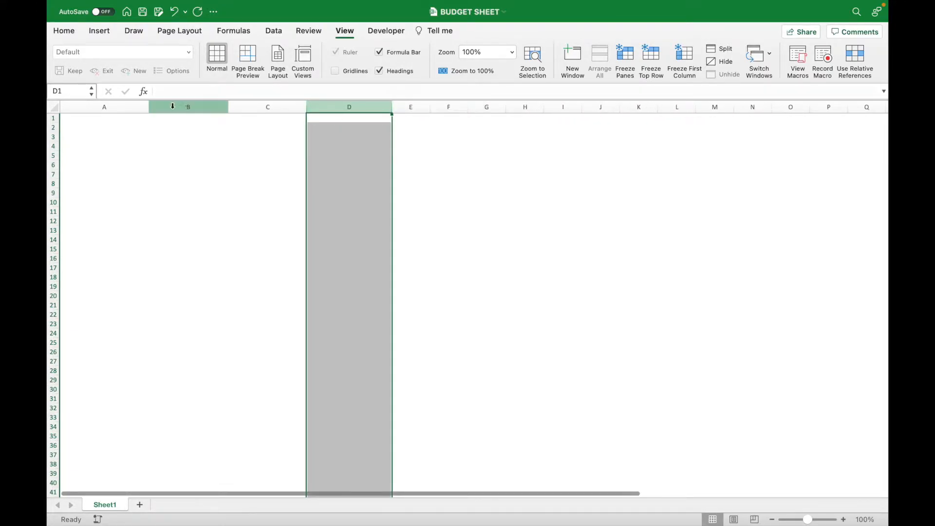
Enter the heading Employer in cell A1
left_click(125, 118)
type("EMPLOYE")
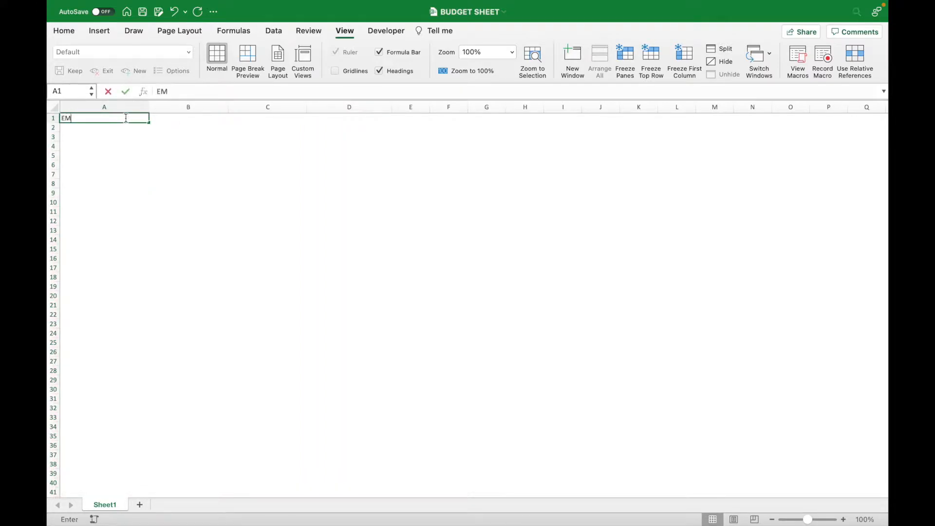
key("BackSpace")
key("BackSpace")
key("BackSpace")
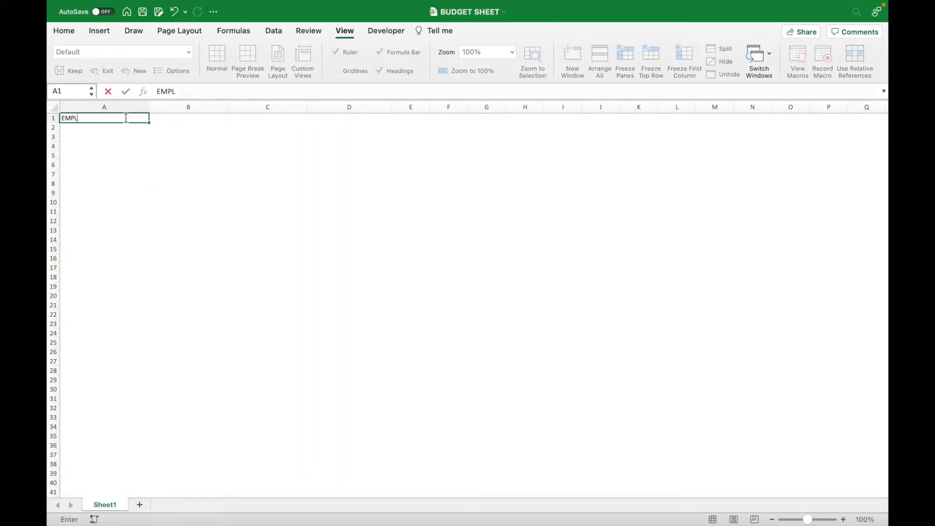
type("oyer")
Enter January in cell B1 and fill the month series across row 1 to December in M1
left_click(184, 122)
type("Janua")
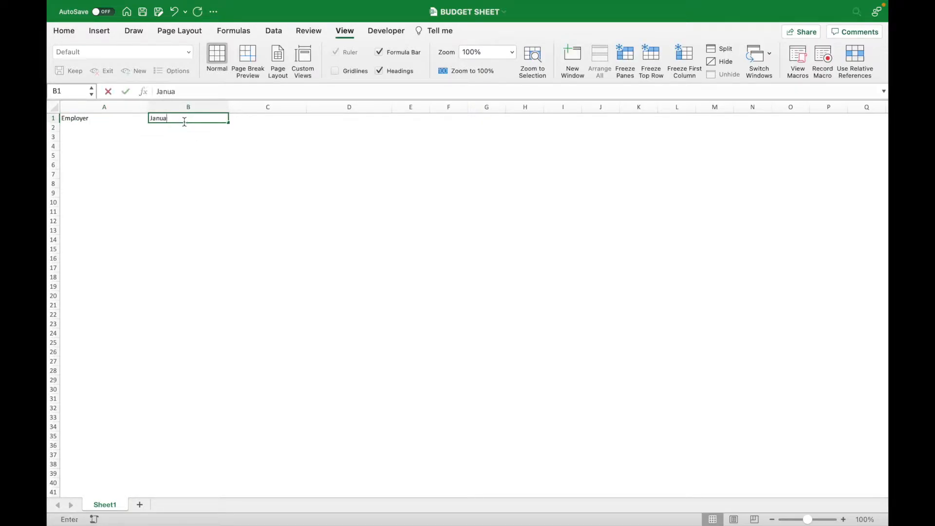
left_click_drag(230, 125, 727, 133)
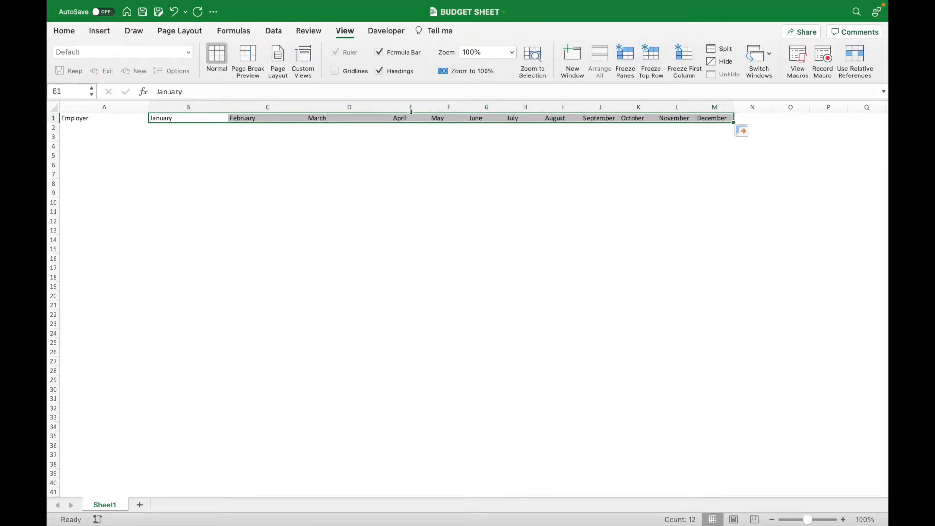
Widen columns E through M so the April to December headings have more room
left_click(417, 107)
left_click_drag(430, 106, 746, 107)
left_click(485, 108)
left_click(554, 107)
left_click(631, 107)
left_click(692, 107)
scroll(690, 153, "right", 3)
left_click(669, 107)
left_click_drag(681, 107, 768, 106)
left_click(722, 107)
scroll(706, 161, "right", 5)
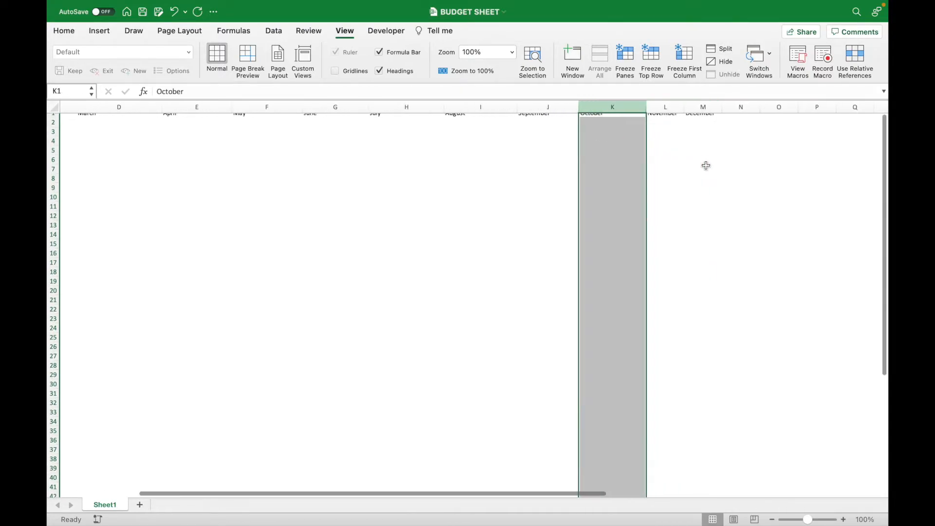
left_click(654, 106)
left_click_drag(677, 106, 755, 106)
left_click(710, 107)
scroll(409, 192, "left", 5)
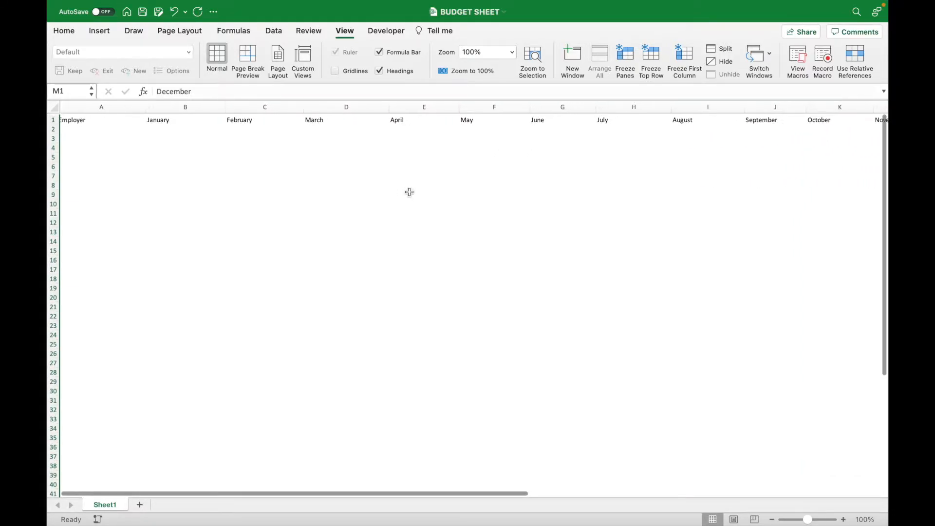
Apply all borders to the range A1:M6 to outline the income table
left_click(772, 519)
left_click(771, 519)
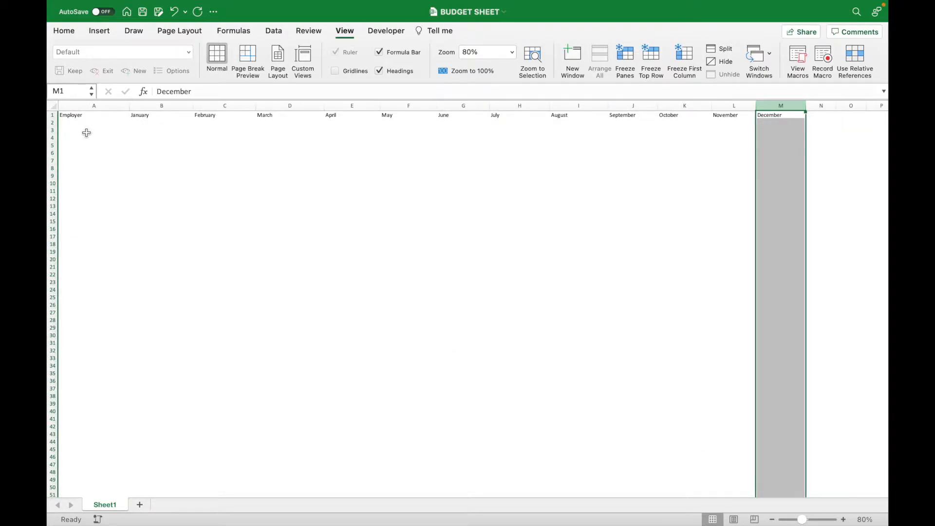
left_click_drag(83, 118, 765, 155)
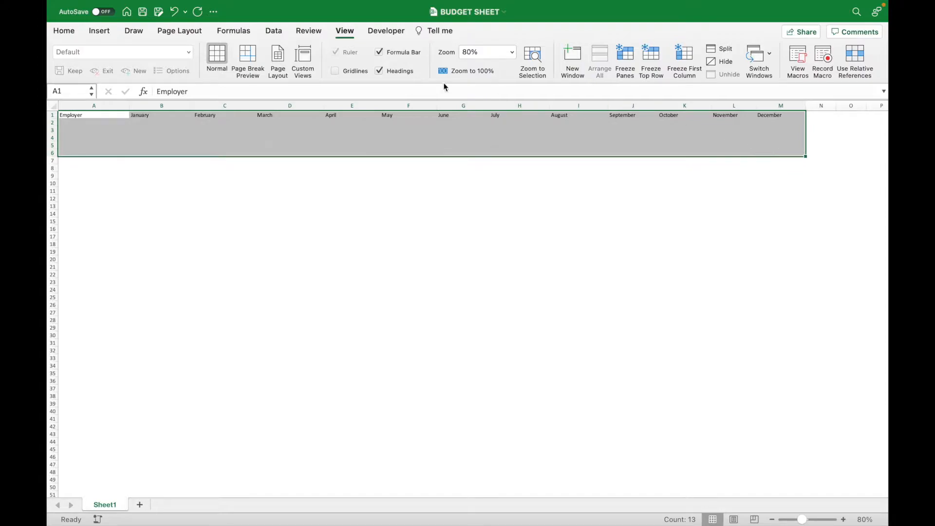
left_click(65, 32)
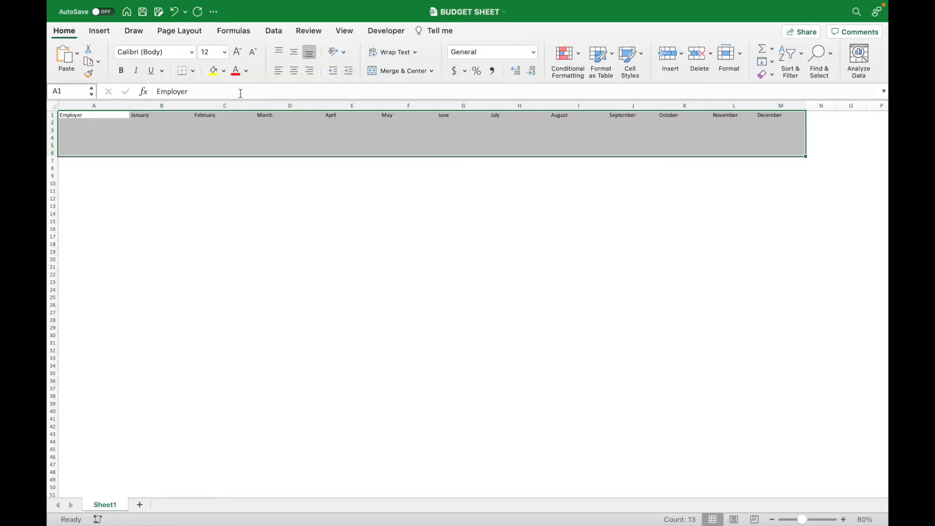
left_click(193, 73)
left_click(203, 174)
Make the header row text in A1:M1 bold
left_click(112, 115)
double_click(113, 115)
double_click(786, 116)
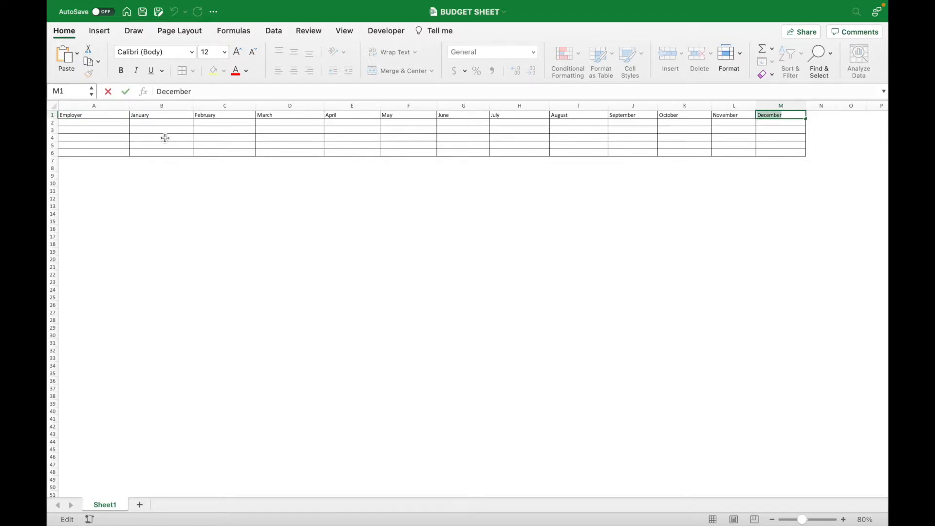
left_click(97, 116)
double_click(123, 116)
left_click(116, 124)
left_click(119, 116)
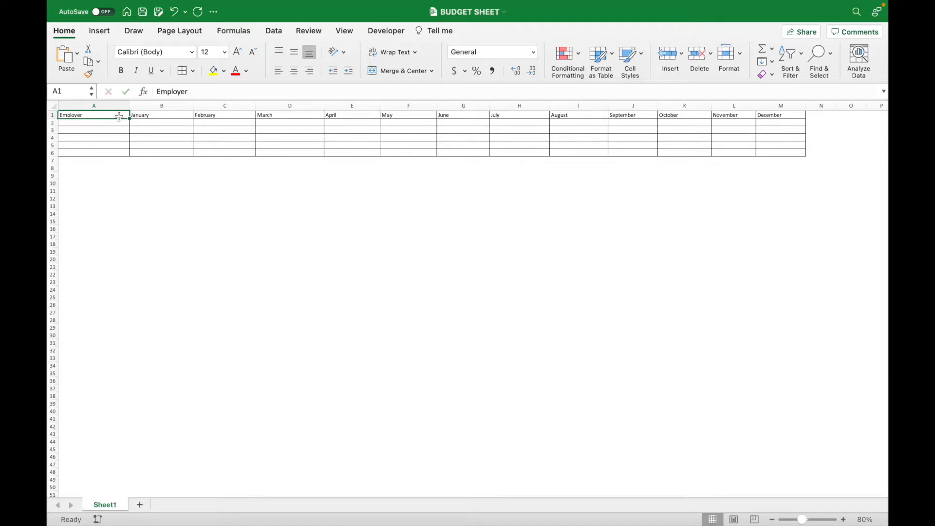
left_click_drag(119, 116, 777, 88)
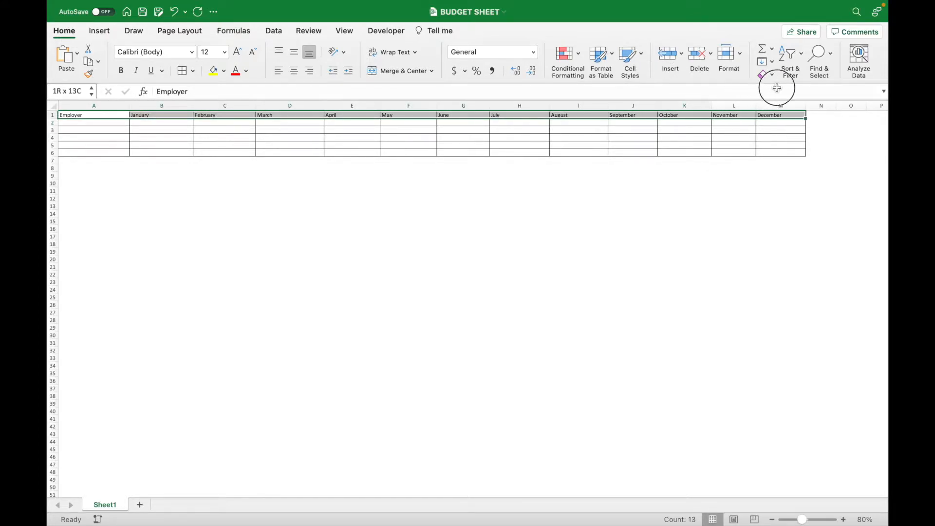
left_click(122, 73)
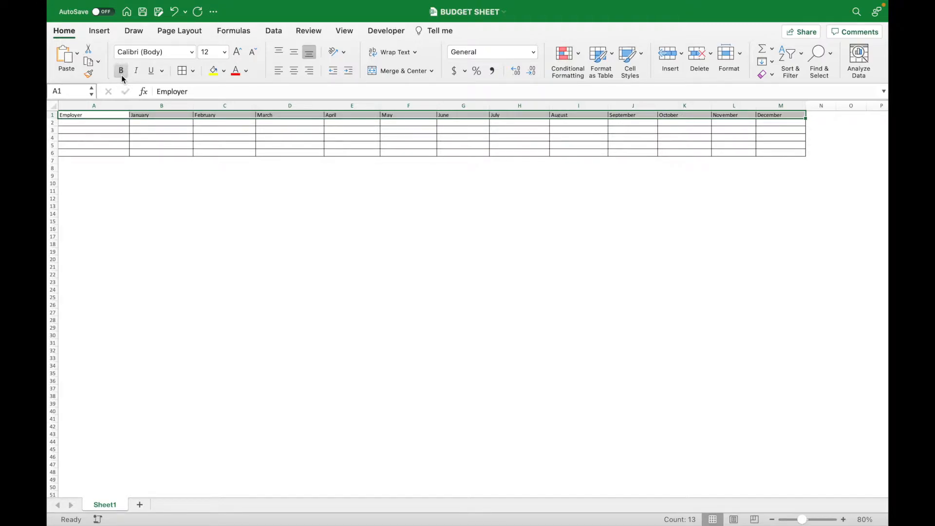
left_click(121, 74)
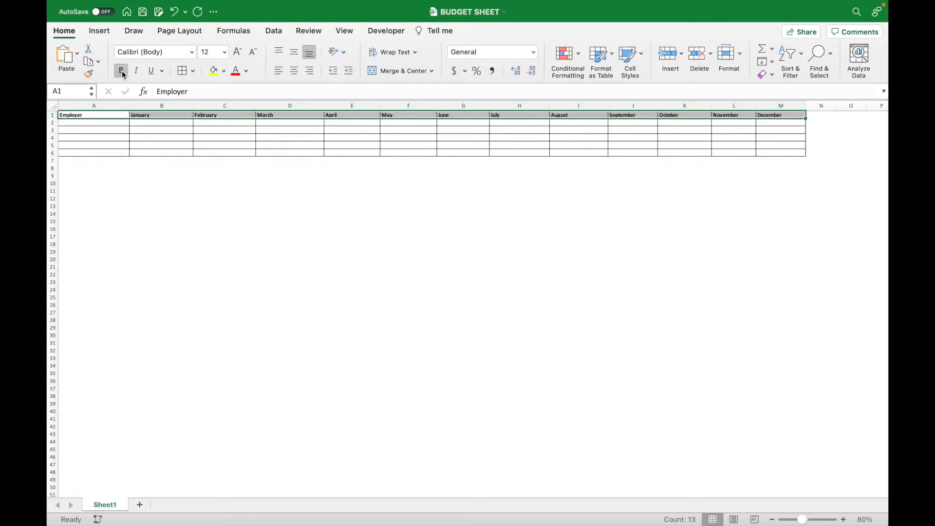
Enter Walmart as the employer in A2 with a January income of 1200 in B2
left_click(94, 124)
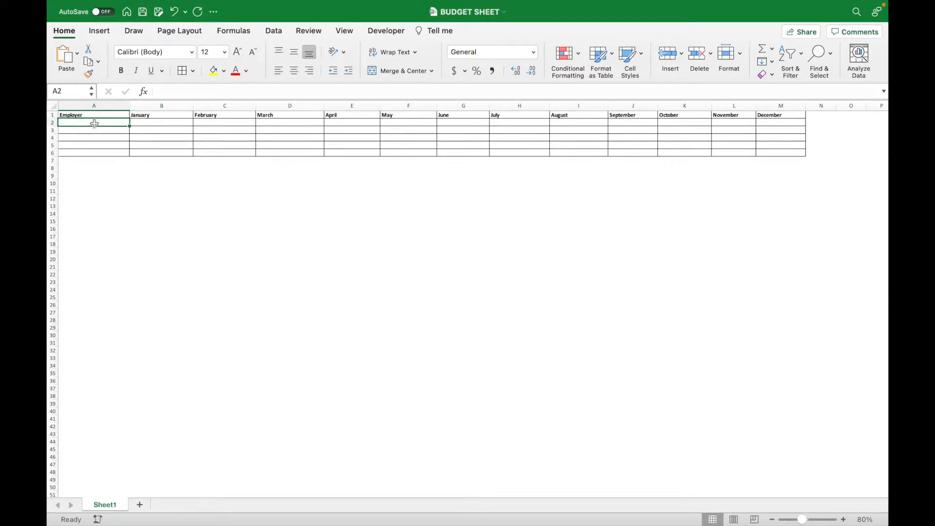
type("WA")
key("BackSpace")
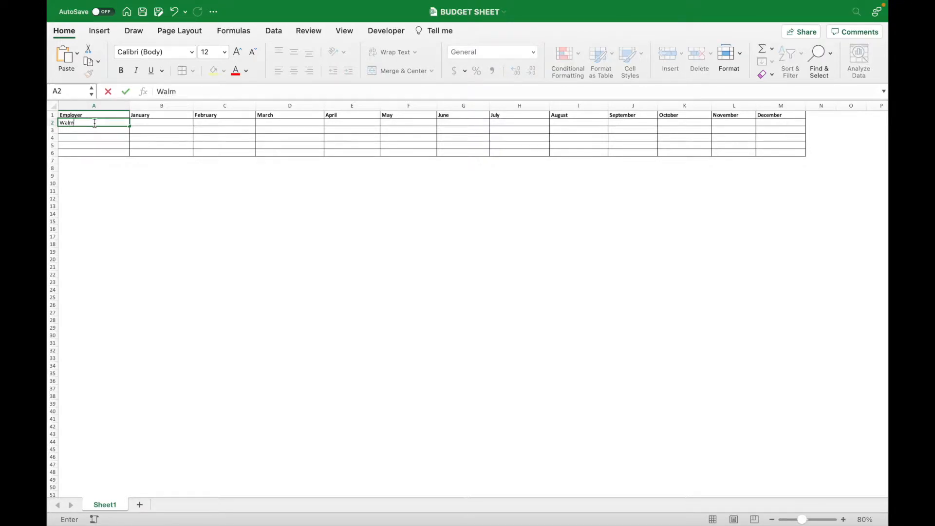
left_click(103, 130)
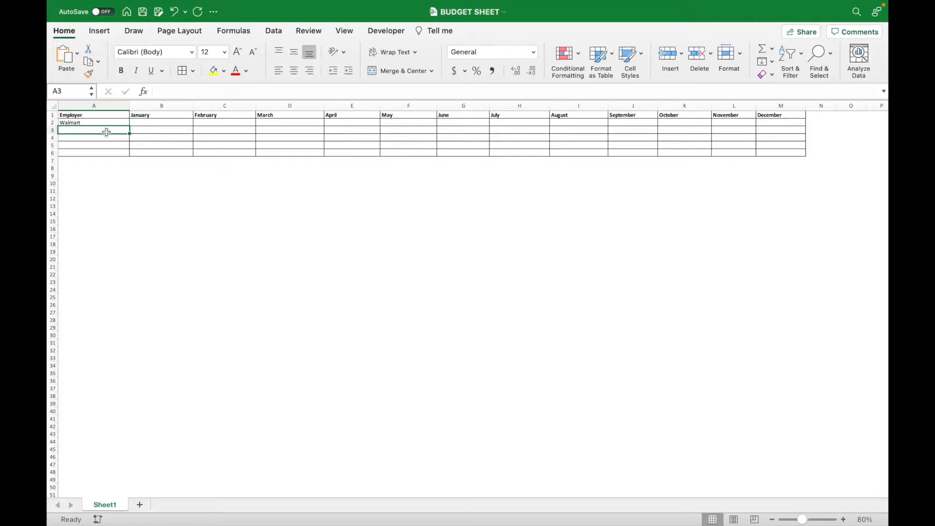
left_click(161, 124)
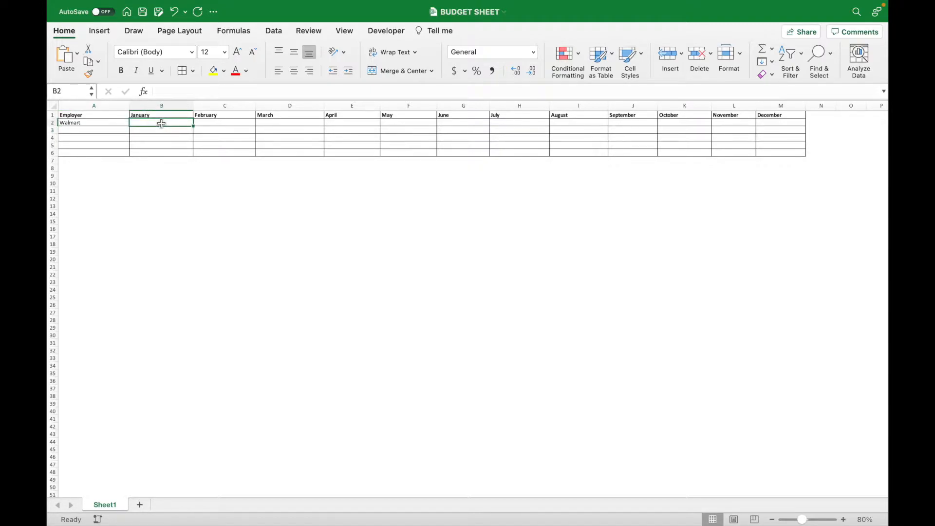
type("12")
key("Return")
Add a second Walmart entry in row 3 with 1200 for January, and apply the Accounting number format to B2:M6
left_click(98, 130)
type("Walmer")
key("BackSpace")
key("BackSpace")
type("art")
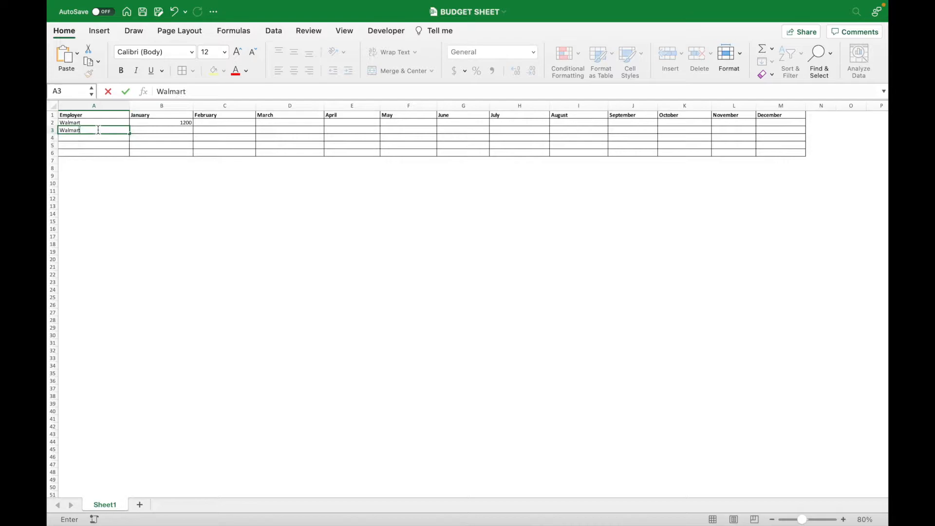
left_click(148, 134)
type("1200")
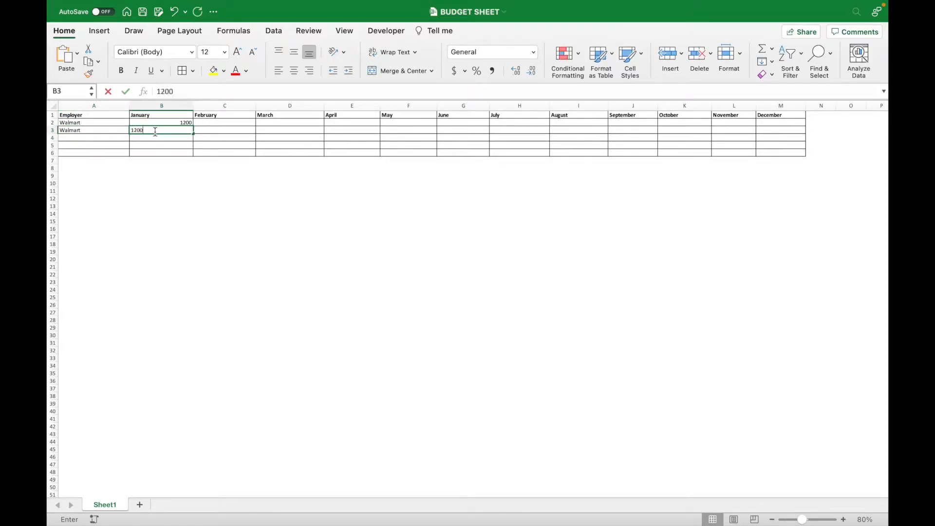
left_click_drag(156, 123, 787, 154)
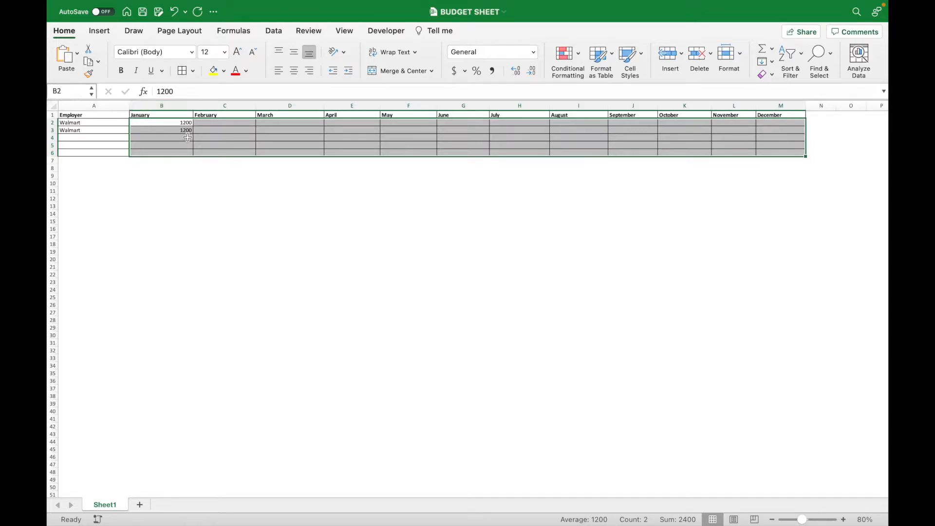
left_click(454, 71)
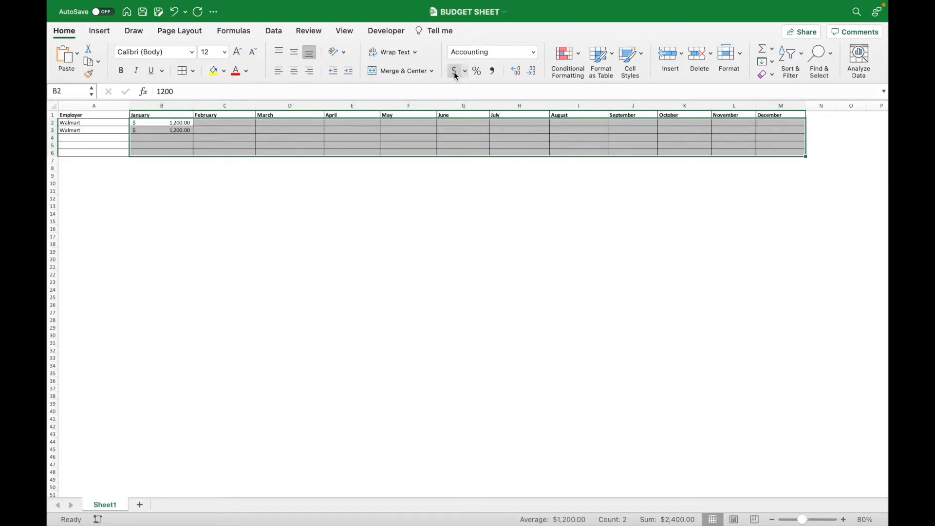
Enter Costco as the employer in A4 and A5, with a January income of 500 for each
left_click(111, 141)
type("Cost")
left_click(148, 139)
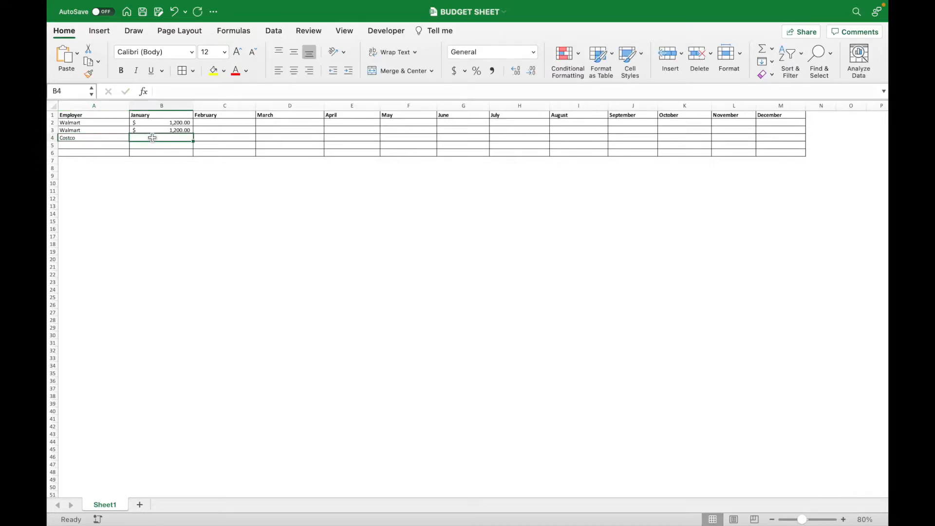
type("500.00")
left_click(118, 142)
type("Costco")
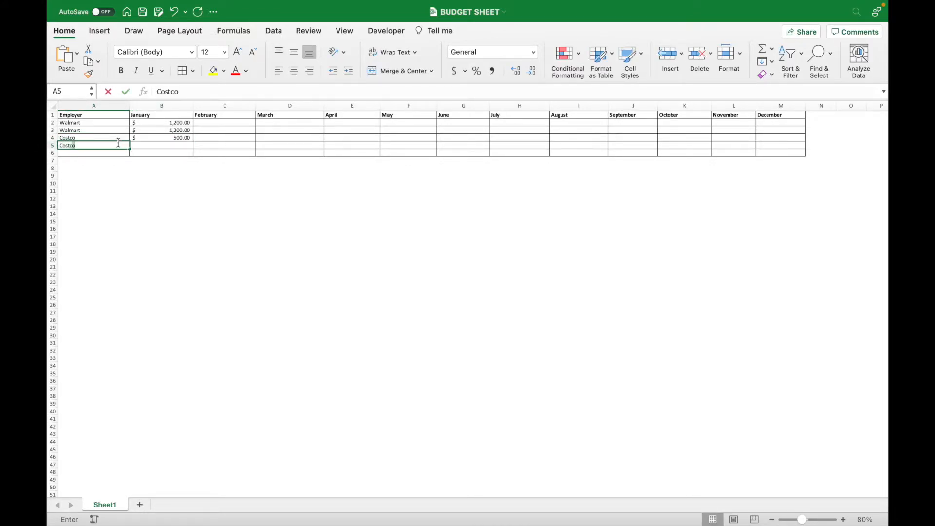
left_click(168, 146)
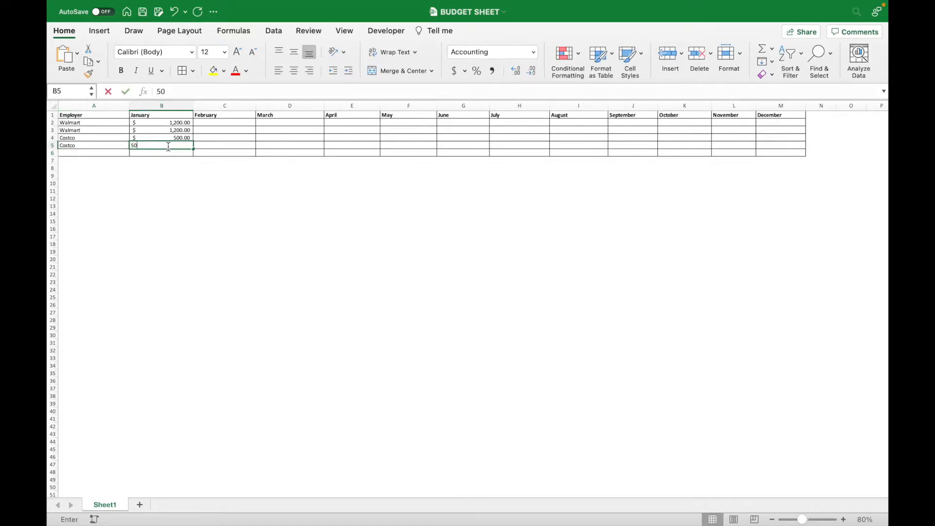
type("500")
key("Return")
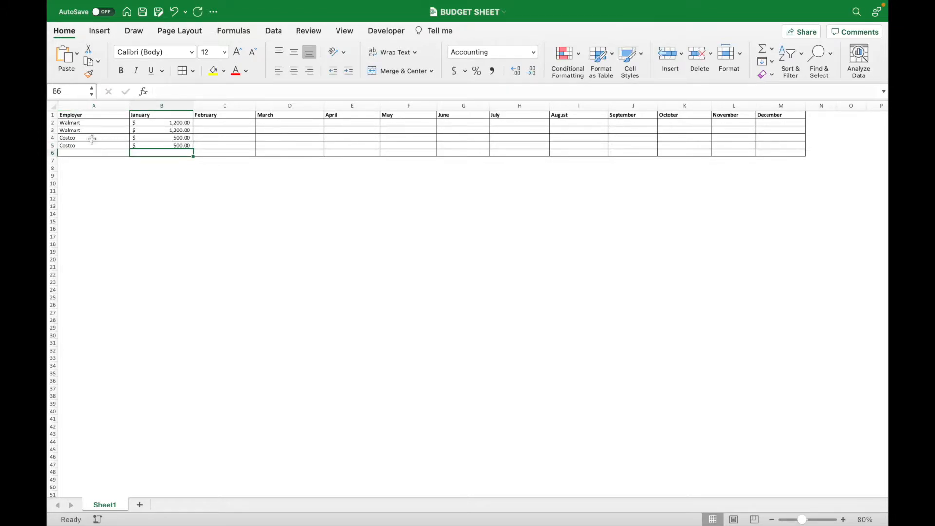
Label A6 as Total and sum the January income of B2:B5 in B6
left_click(92, 155)
type("Total")
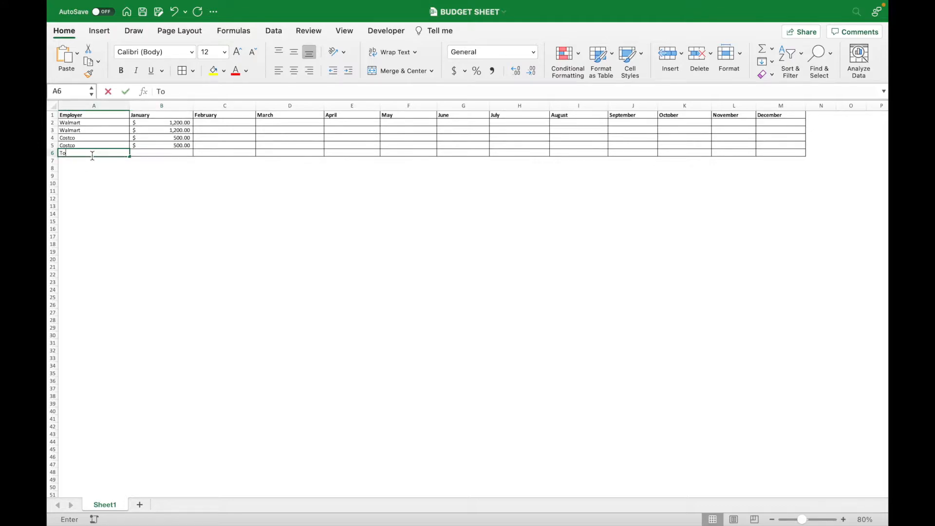
left_click(154, 156)
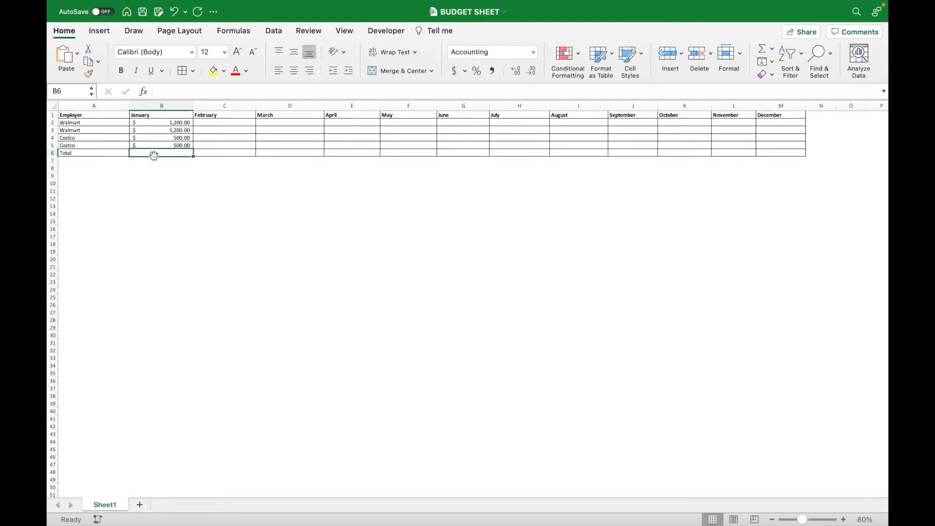
type("=SUM")
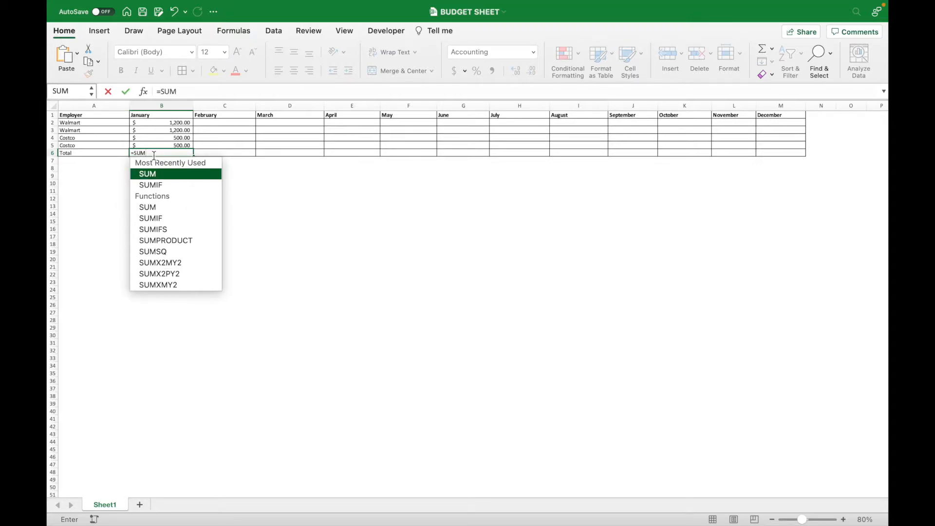
type("(")
left_click_drag(170, 123, 173, 146)
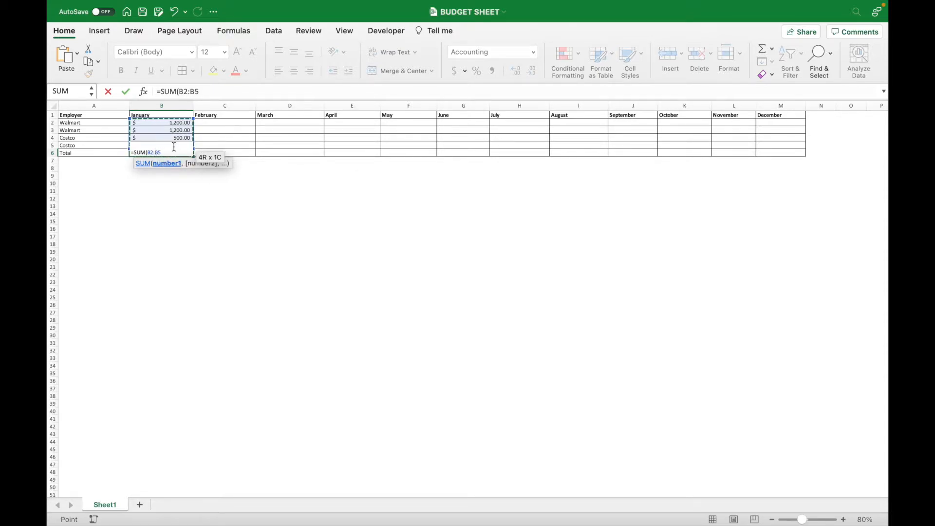
type(")")
key("Return")
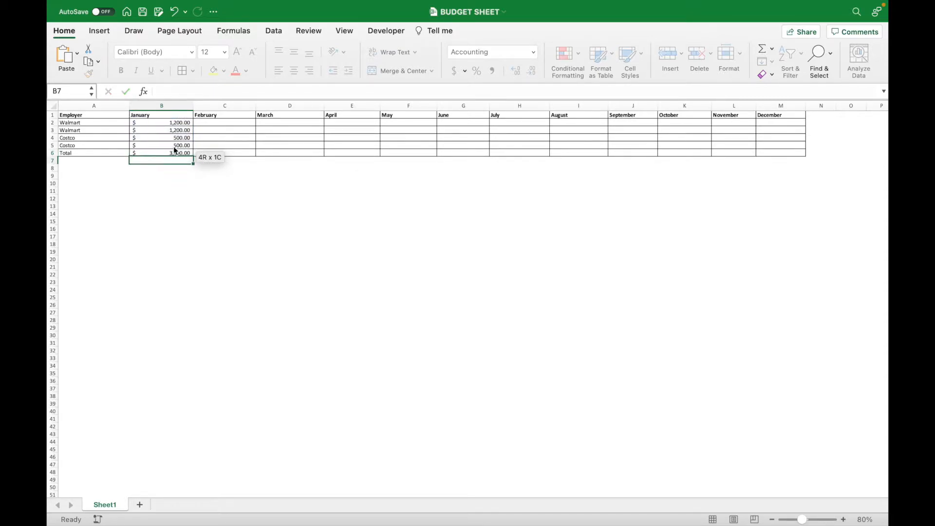
Fill the January total formula from B6 across the Total row to December in M6
left_click(193, 154)
left_click_drag(195, 158, 783, 166)
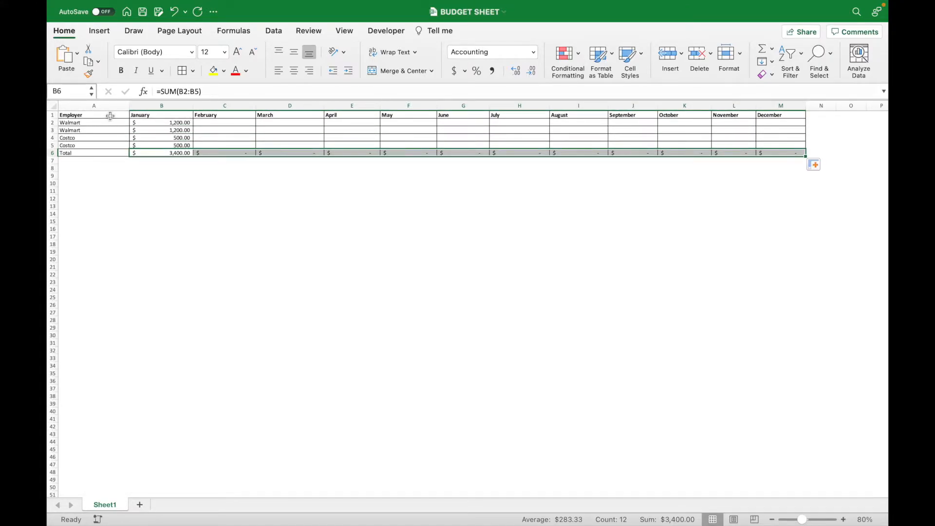
left_click_drag(80, 117, 248, 117)
left_click(198, 198)
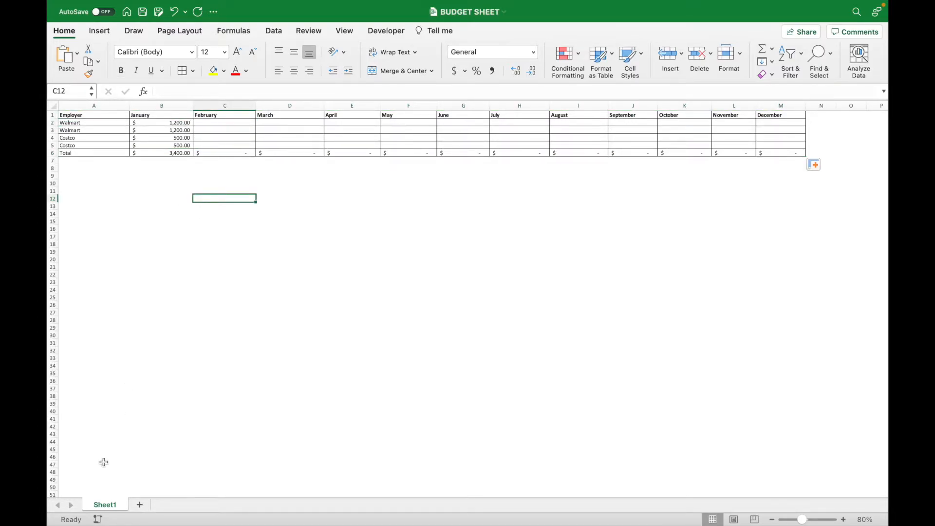
Rename Sheet1 as Income Sheet
right_click(105, 505)
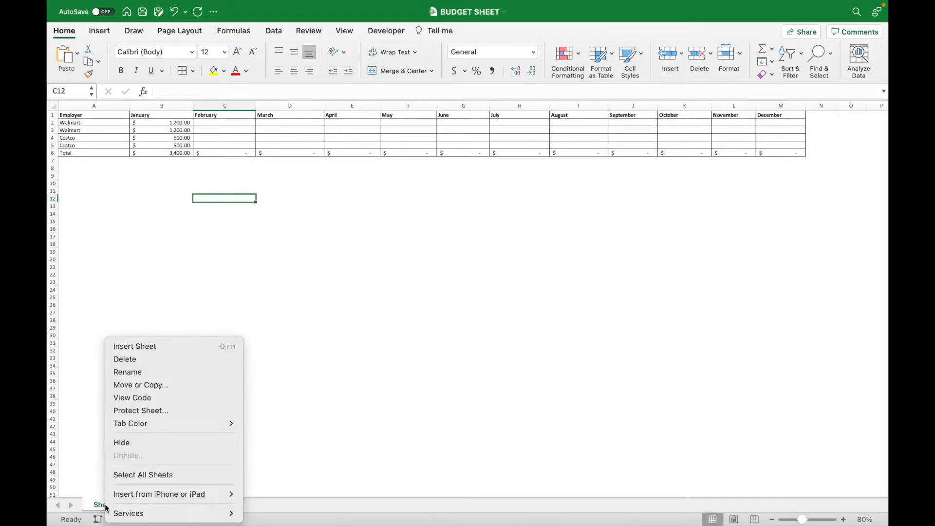
left_click(141, 373)
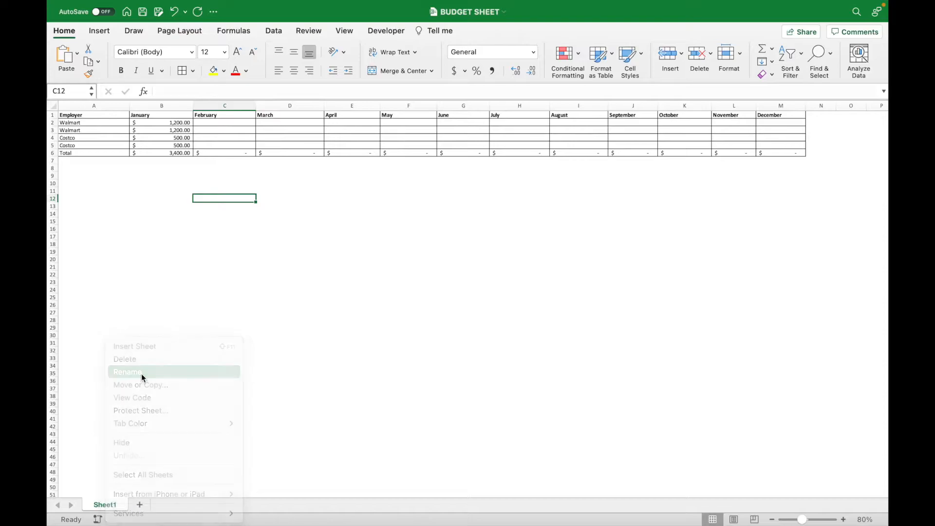
type("Income Sheet")
left_click(147, 357)
scroll(105, 221, "down", 1)
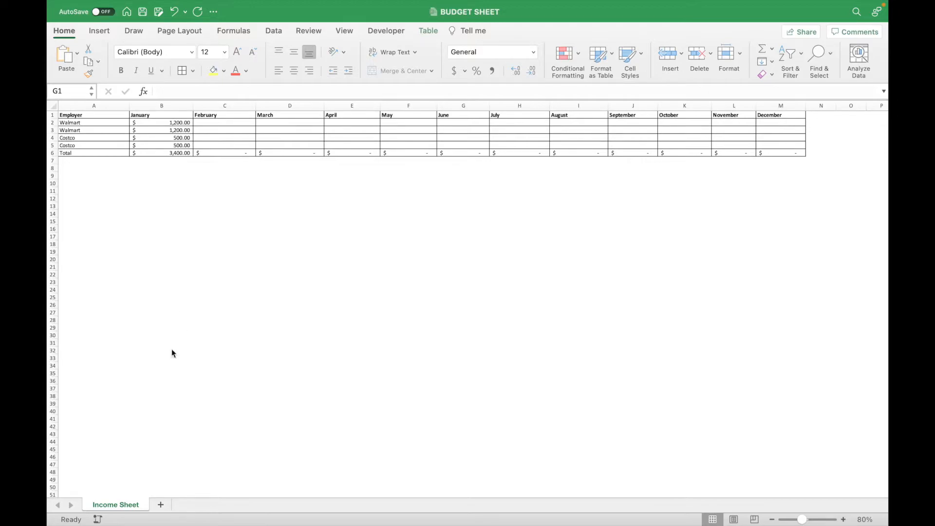
Add a new worksheet after Income Sheet and turn off its gridlines
left_click(160, 504)
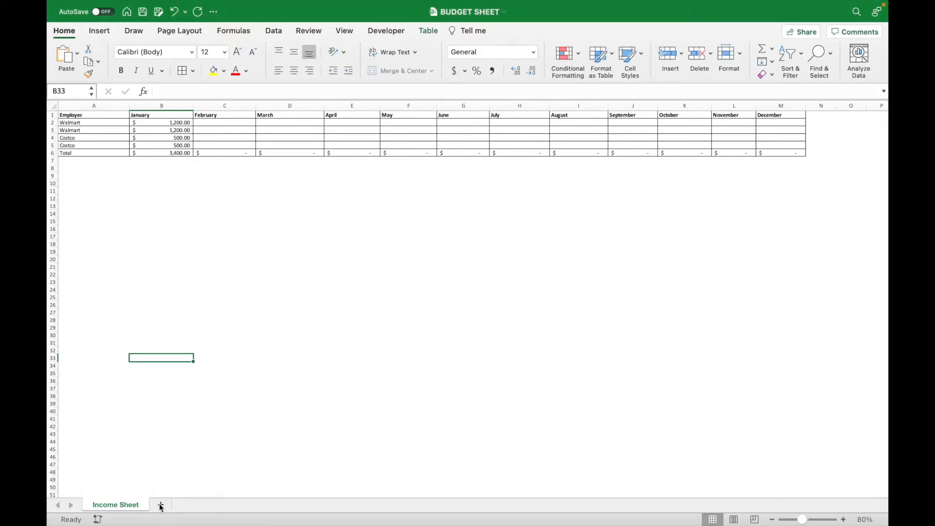
left_click(160, 504)
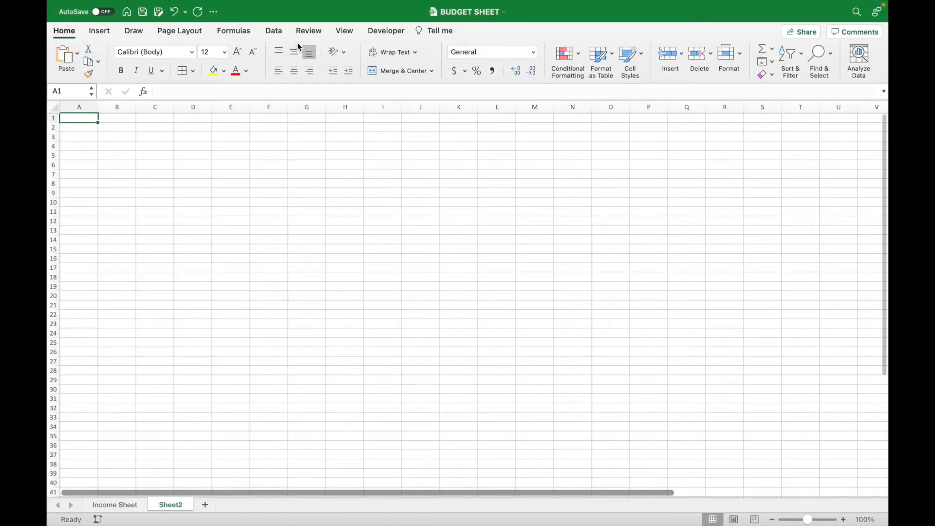
left_click(341, 31)
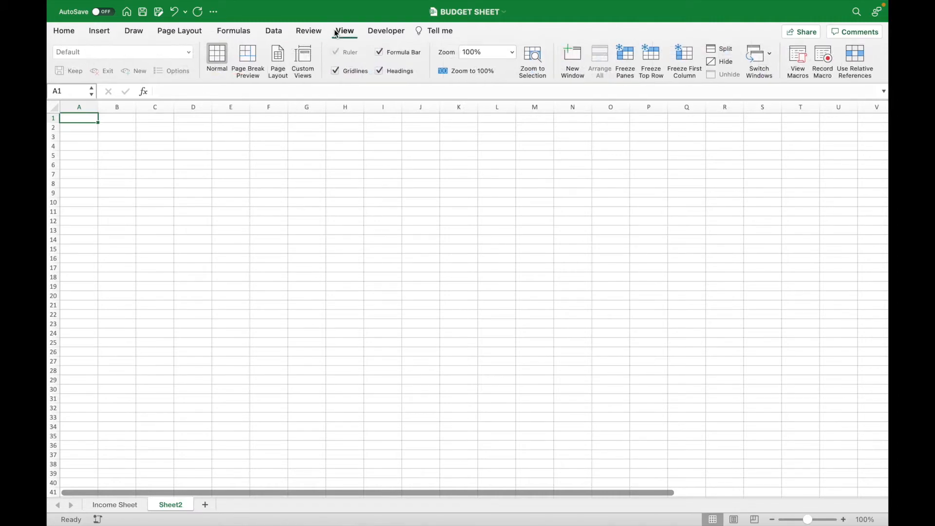
left_click(334, 72)
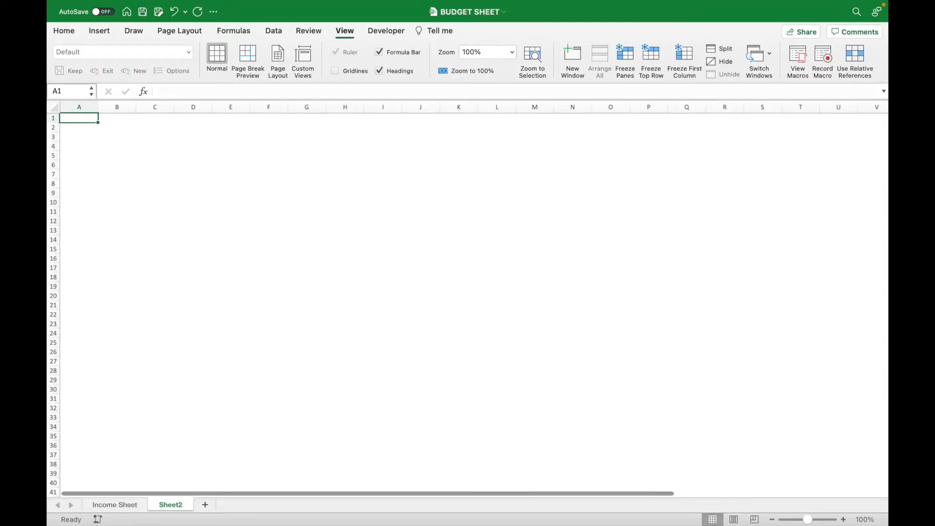
Widen columns A through F on the new sheet
left_click(79, 106)
left_click_drag(99, 110, 283, 107)
left_click(152, 107)
left_click(219, 107)
left_click(304, 109)
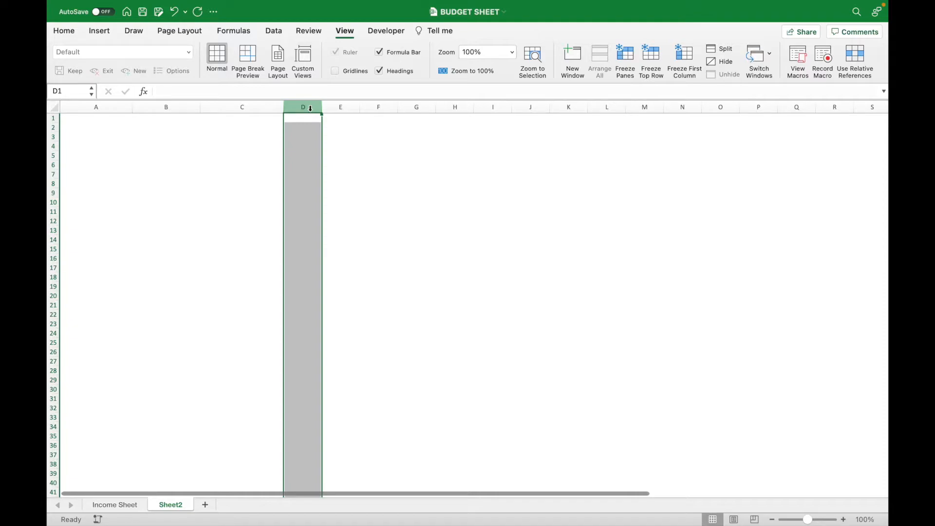
left_click_drag(320, 108, 446, 106)
left_click(349, 106)
left_click(401, 108)
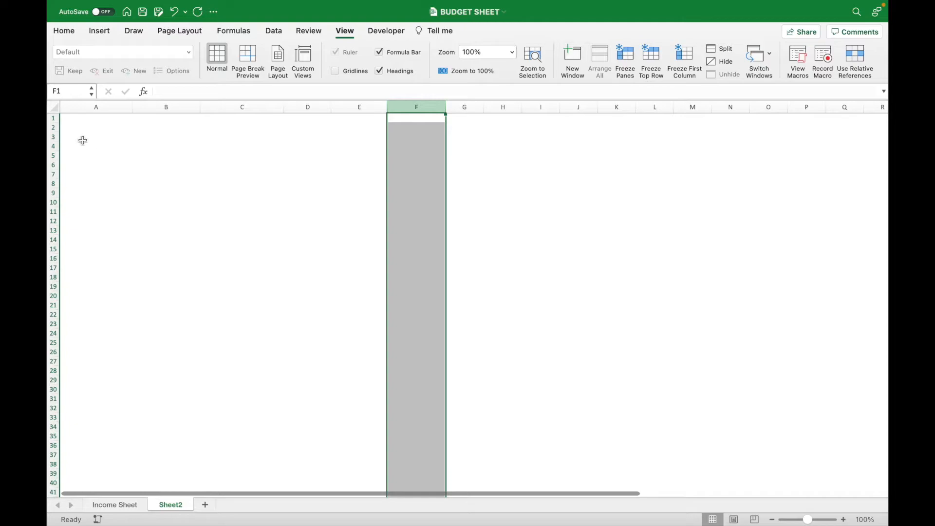
Enter the headers Expense Category in A1 and Amount in B1
left_click(83, 118)
type("Exp")
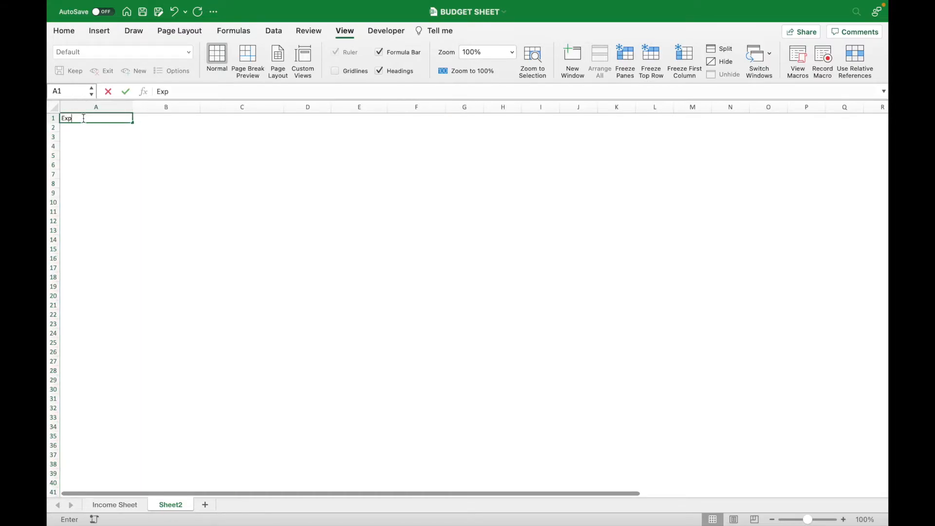
type("ense Category")
left_click(153, 118)
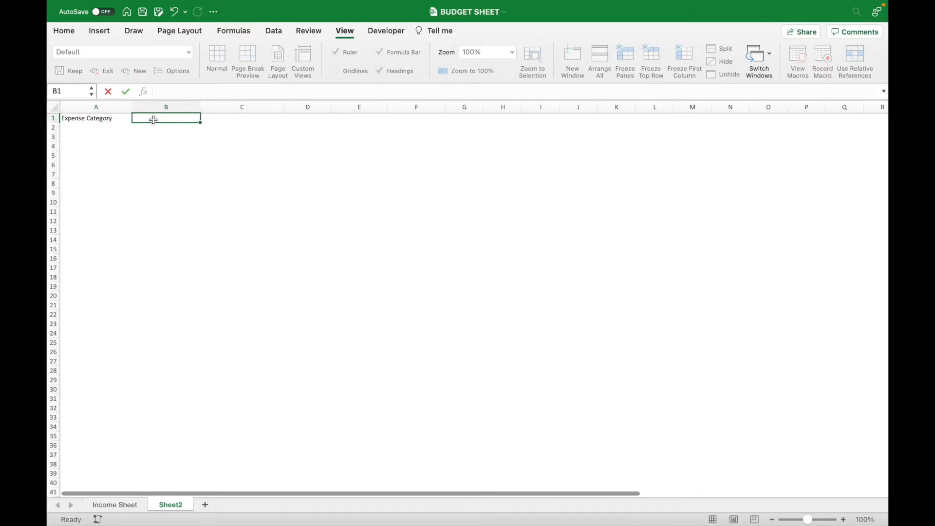
type("Amount")
key("Return")
Apply all borders to the expense table range A1:B9
left_click_drag(95, 118, 153, 191)
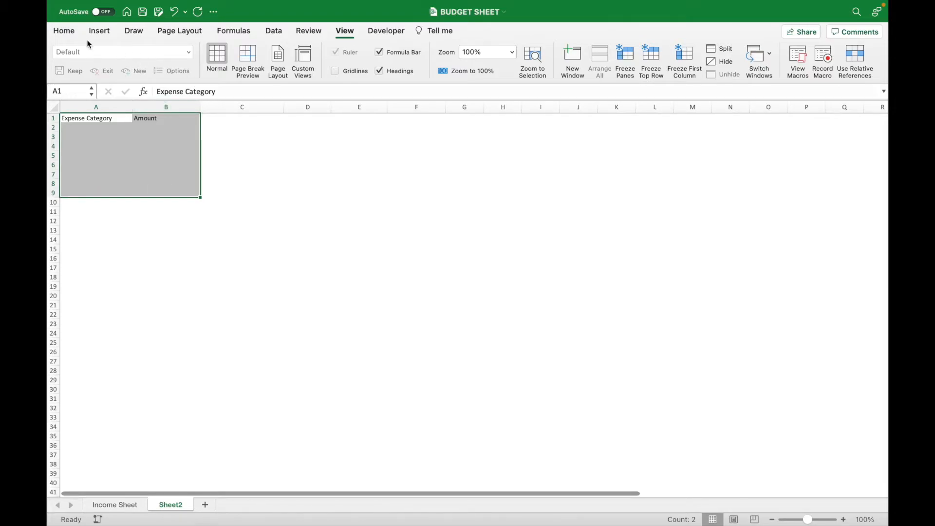
left_click(66, 32)
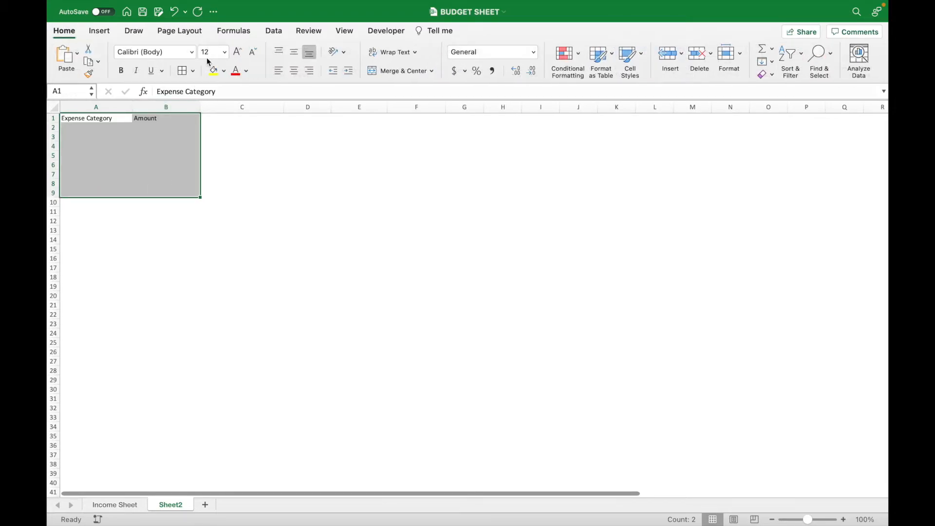
left_click(184, 71)
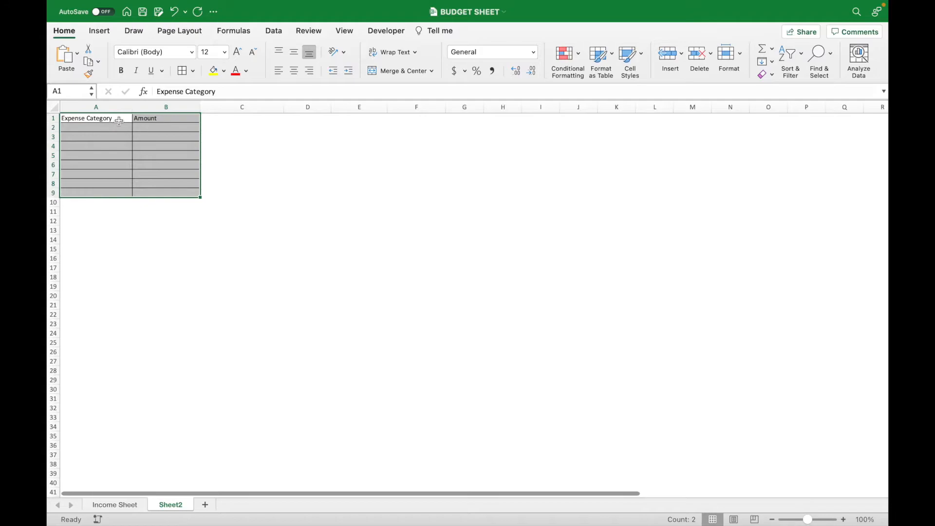
Make the Expense Category and Amount headers in A1:B1 bold
double_click(117, 119)
double_click(164, 123)
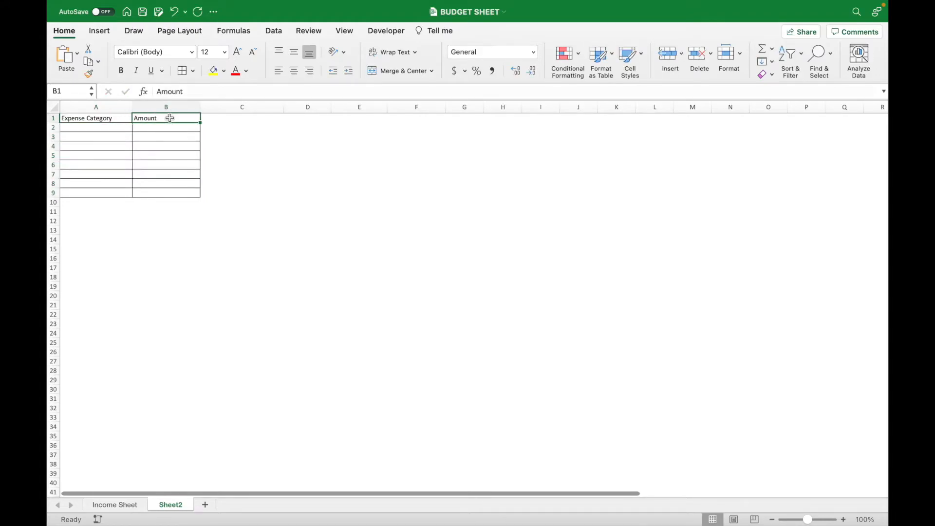
left_click_drag(100, 119, 158, 119)
left_click(121, 70)
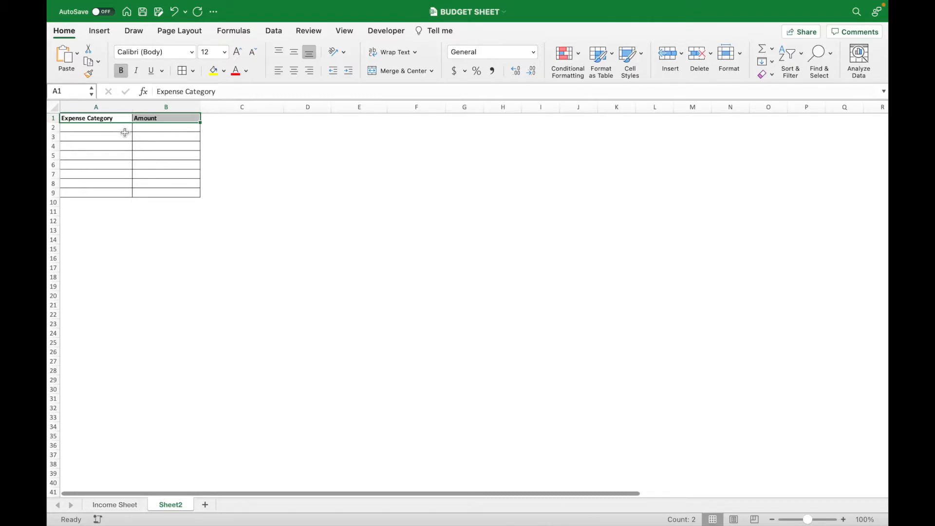
Enter Phone Bill as the first expense category in A2
left_click(94, 134)
left_click(95, 164)
left_click(103, 129)
type("Phone Bill")
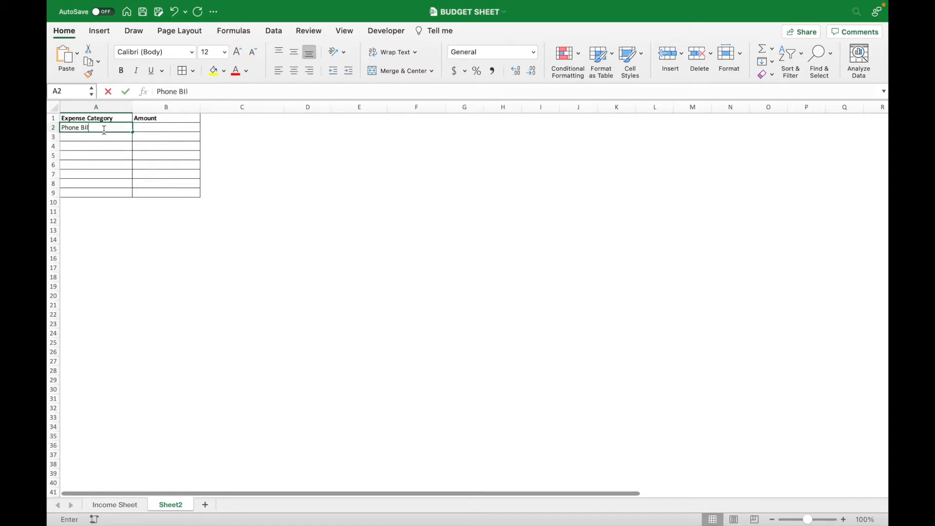
key("Return")
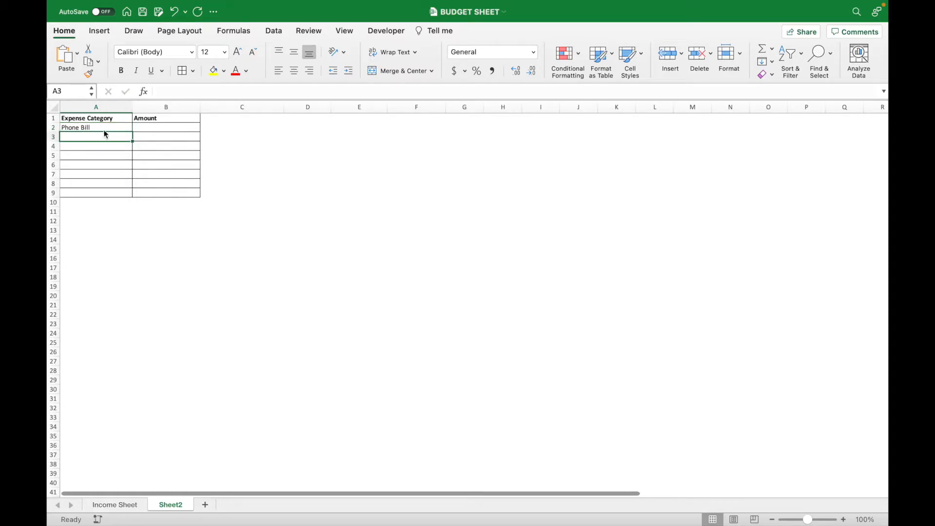
double_click(104, 126)
key("BackSpace")
key("BackSpace")
key("BackSpace")
key("BackSpace")
key("BackSpace")
key("BackSpace")
key("BackSpace")
type("ne Bi")
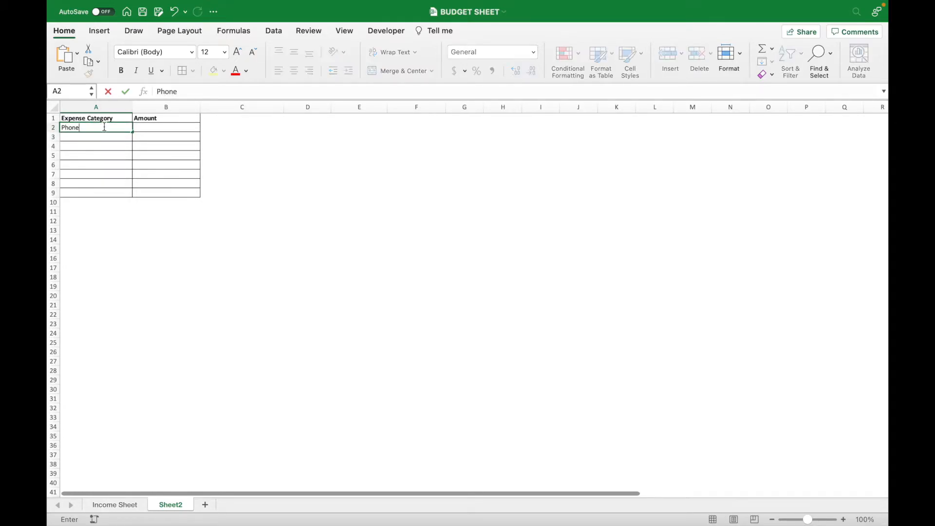
key("Return")
Enter the expense categories Rent, Gas and Entertainment in A3:A5
type("Rent")
key("Return")
type("Gas")
key("Return")
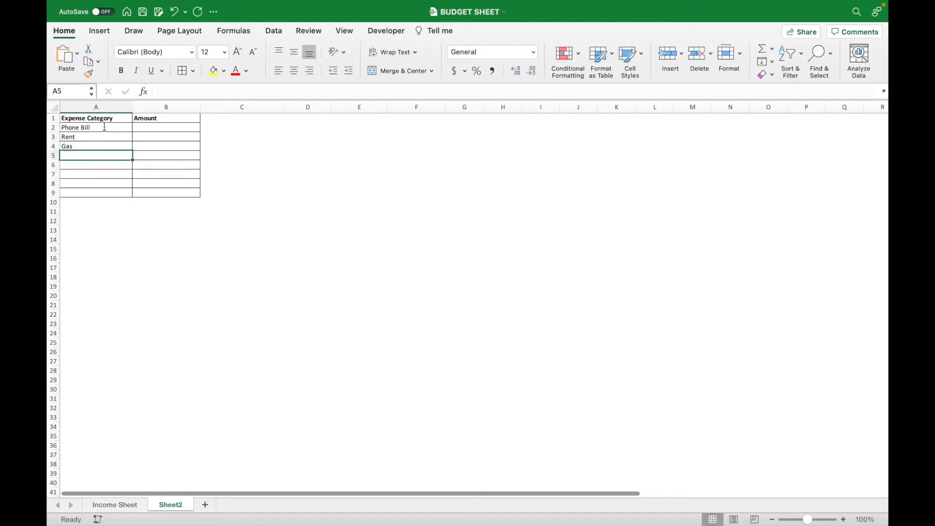
type("Entertain")
type("nent")
key("BackSpace")
key("BackSpace")
key("BackSpace")
key("BackSpace")
type("ment")
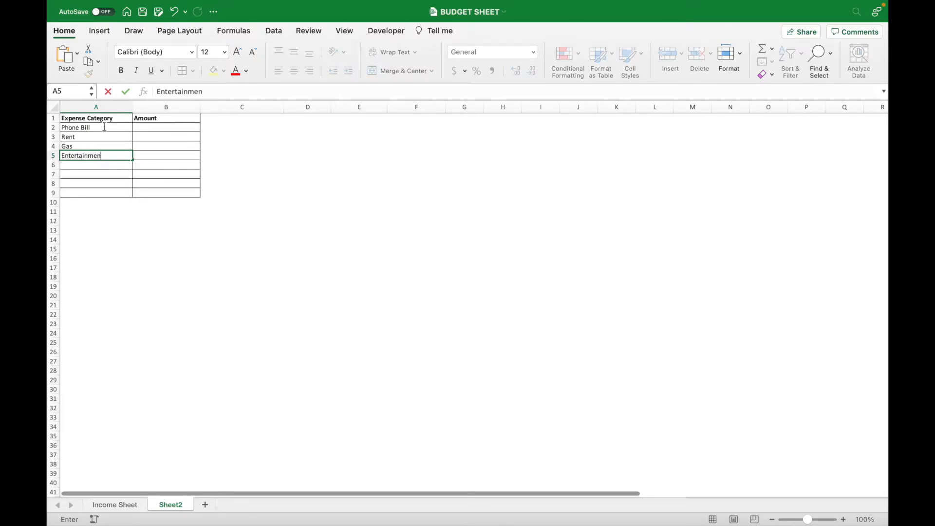
key("Return")
Add Miscellaneous in A6 and Transportation in A7 as expense categories
type("Miscellaneous")
key("Return")
type("Transportation")
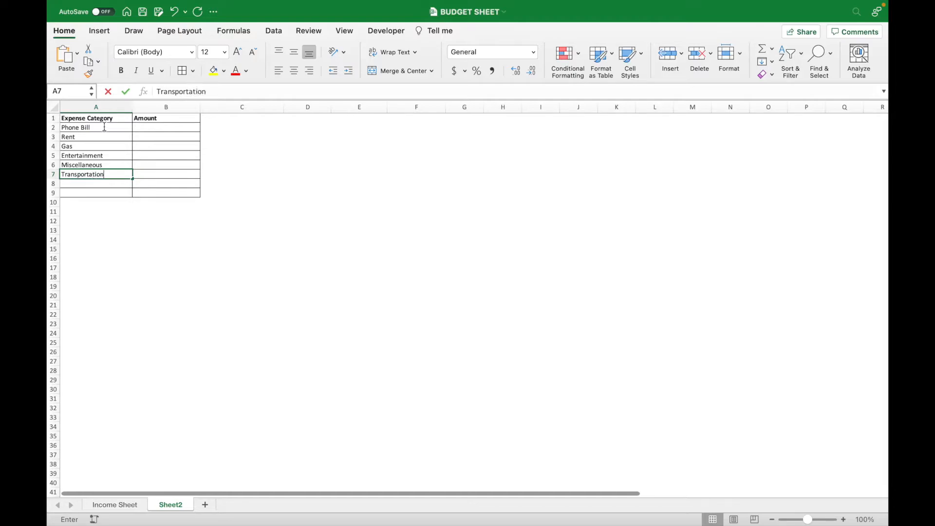
key("Return")
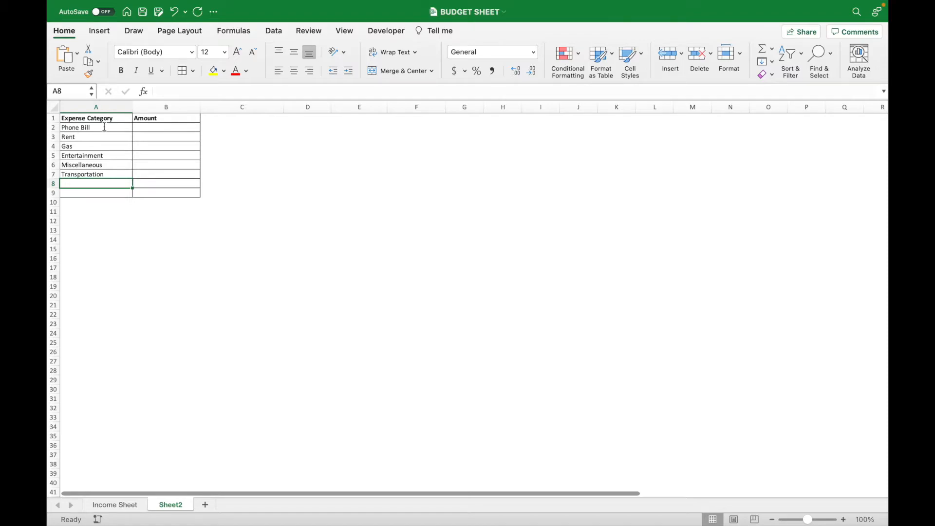
Enter Groceries as the expense category in A8
type("Gorcerie")
key("BackSpace")
key("BackSpace")
key("BackSpace")
key("BackSpace")
key("BackSpace")
key("BackSpace")
key("BackSpace")
type("roceries")
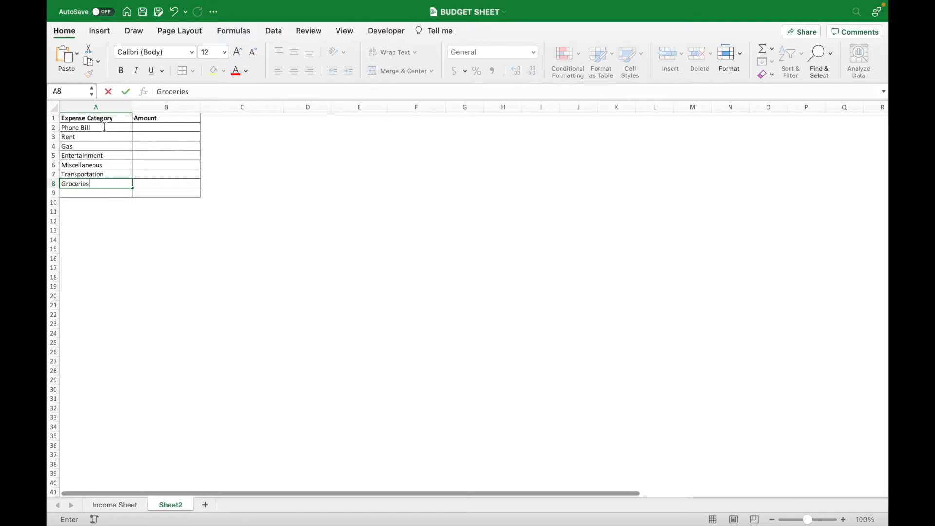
key("Return")
Enter Restaurants as the last expense category in A9
type("Restar")
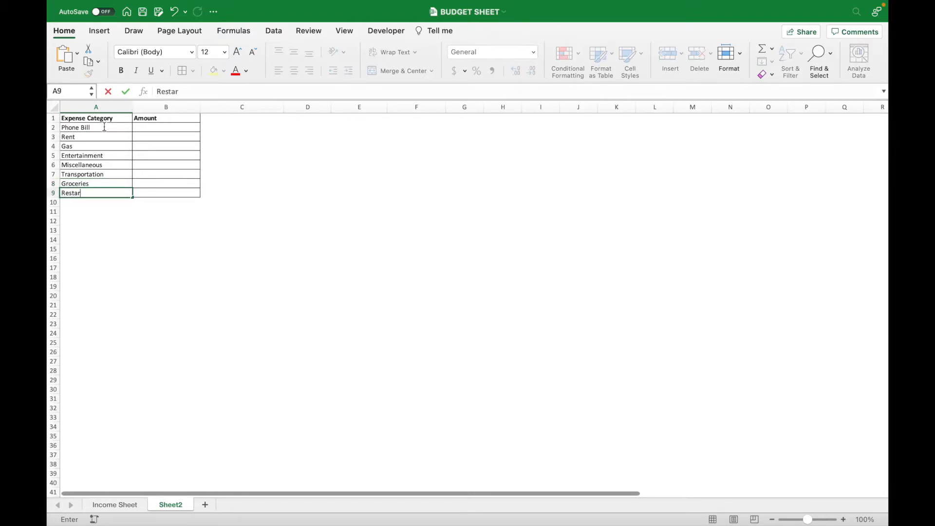
key("BackSpace")
type("urat")
key("BackSpace")
type("nts")
key("Return")
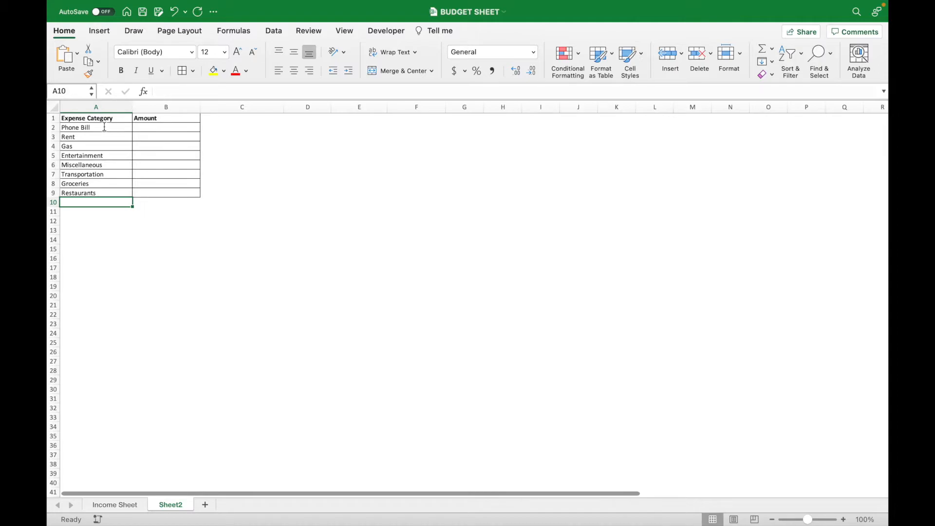
Enter the label Total in A10 below the expense categories and select A10:B10
left_click(146, 206)
left_click(113, 202)
type("TOTAL")
key("BackSpace")
key("BackSpace")
key("BackSpace")
key("BackSpace")
type("OTAL")
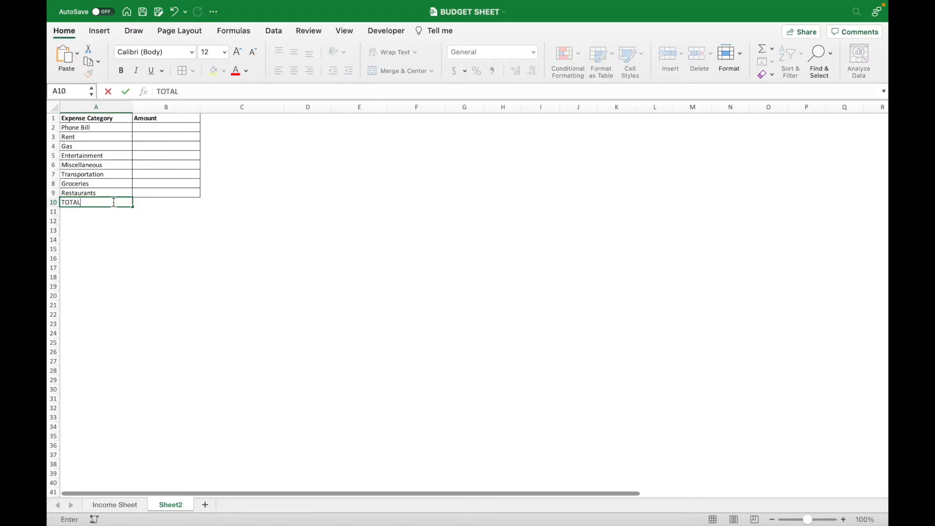
key("BackSpace")
key("BackSpace")
key("BackSpace")
type("otal")
key("Return")
left_click(146, 217)
left_click_drag(110, 203, 158, 207)
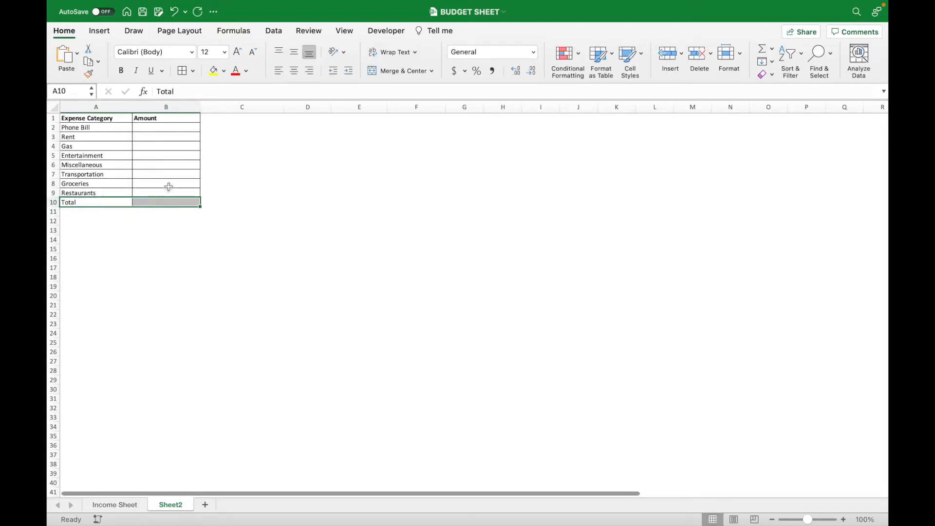
Apply the Accounting number format to the amount cells B2:B10
left_click(164, 199)
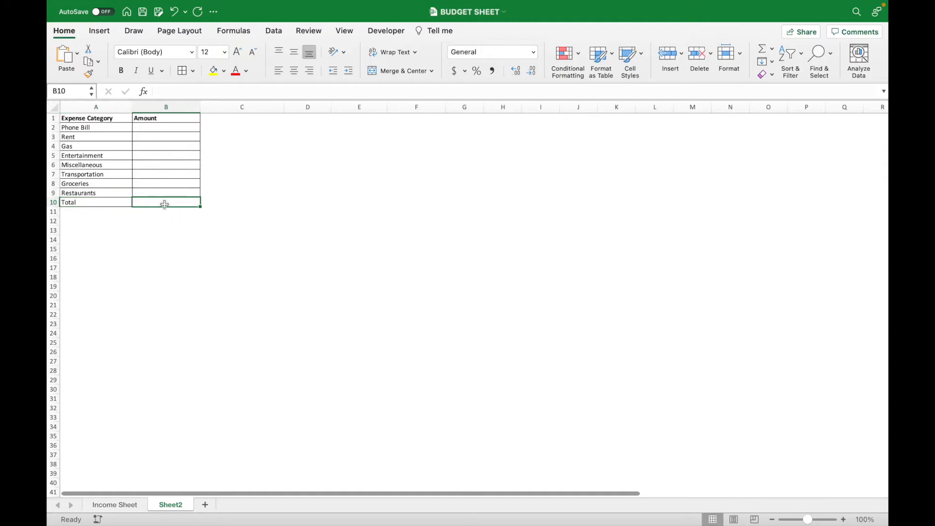
left_click_drag(164, 127, 167, 202)
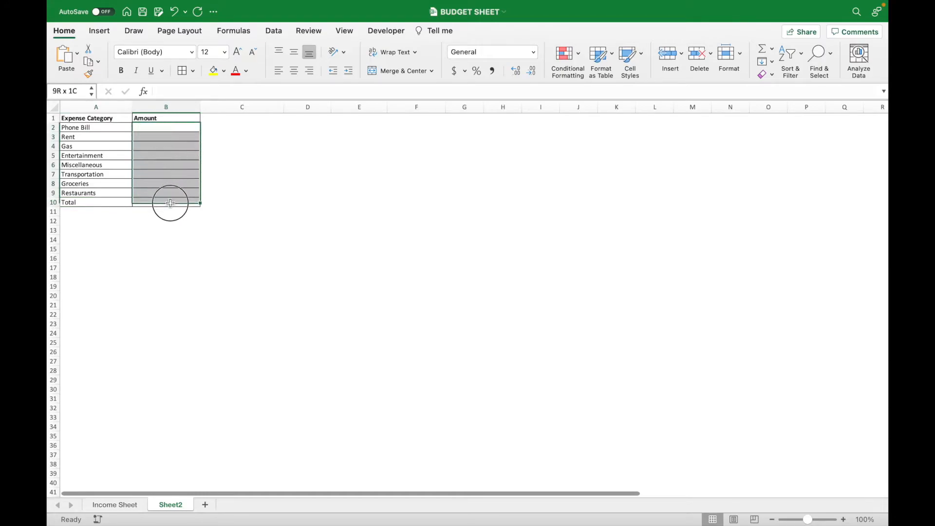
left_click(454, 70)
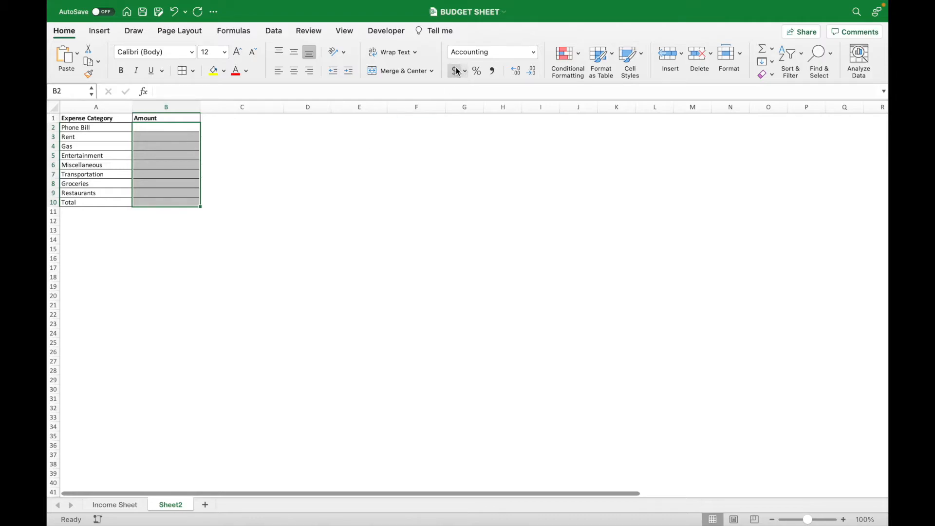
left_click(222, 190)
left_click(166, 129)
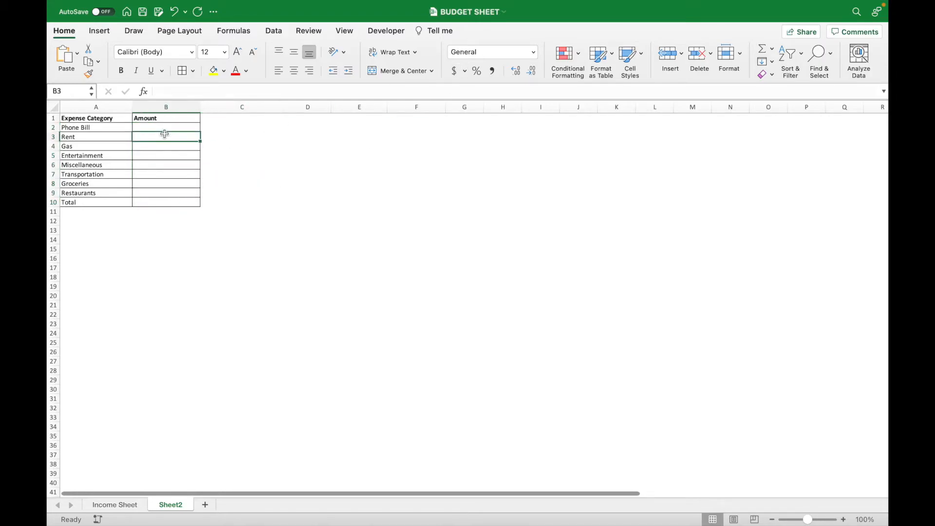
Enter a SUM formula in B10 that totals the expense amounts in B2:B9
left_click(145, 202)
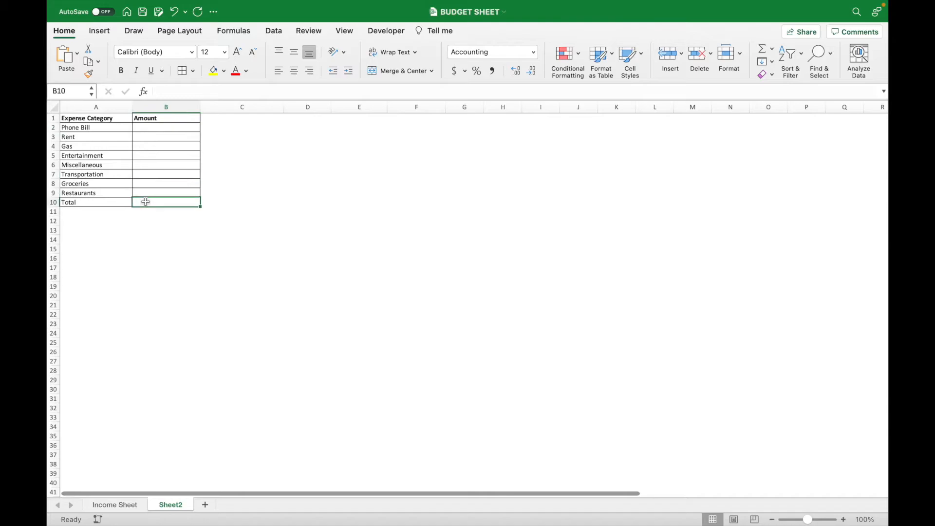
type("=SUM(")
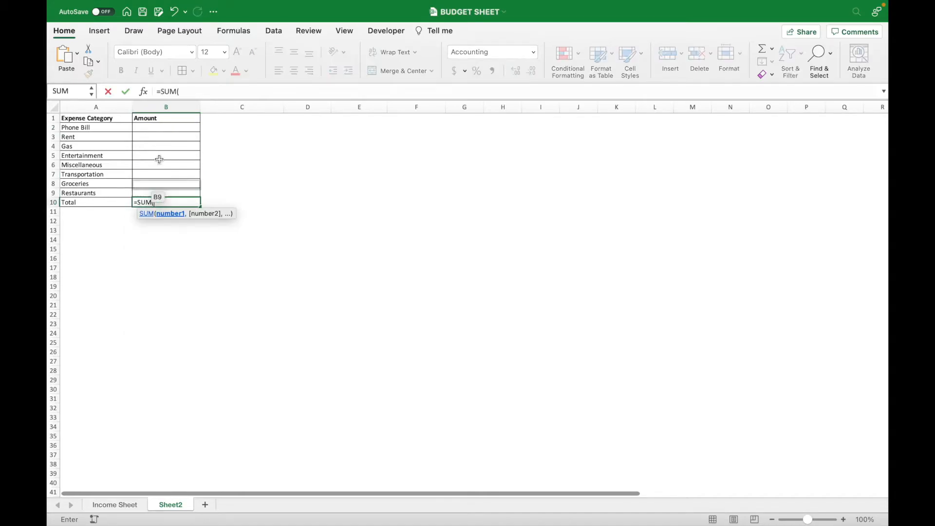
left_click_drag(170, 127, 176, 189)
type(")")
key("Return")
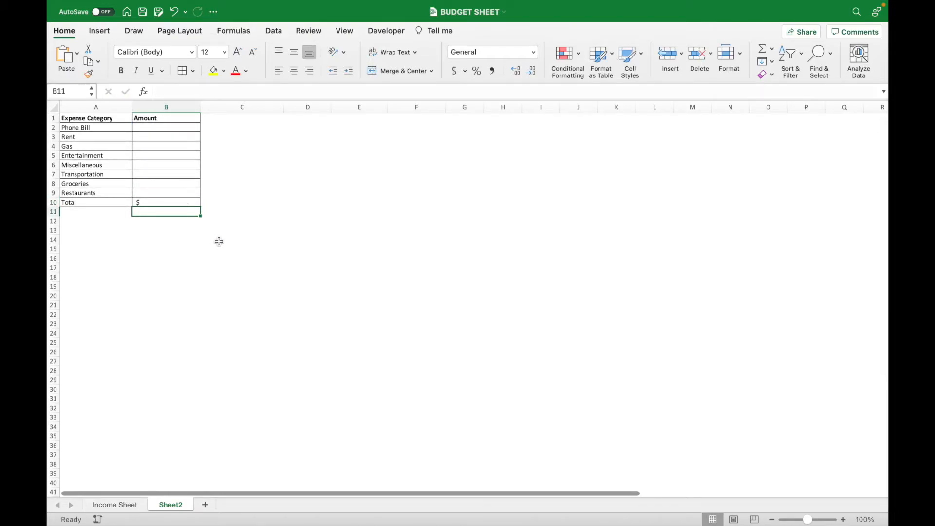
Start an expense log by entering the headers ID, Date and Vendor in D1, E1 and F1
left_click(312, 119)
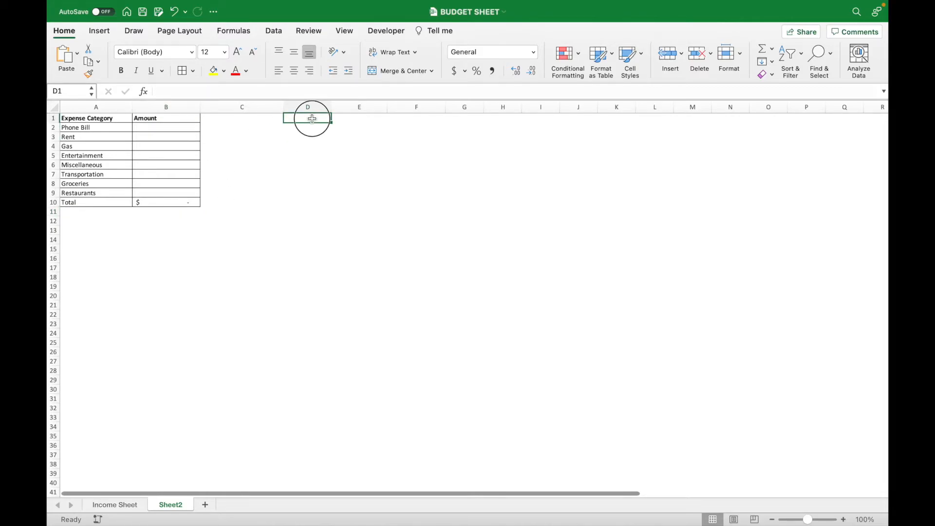
left_click_drag(312, 119, 652, 116)
left_click(305, 116)
type("ID")
key("Return")
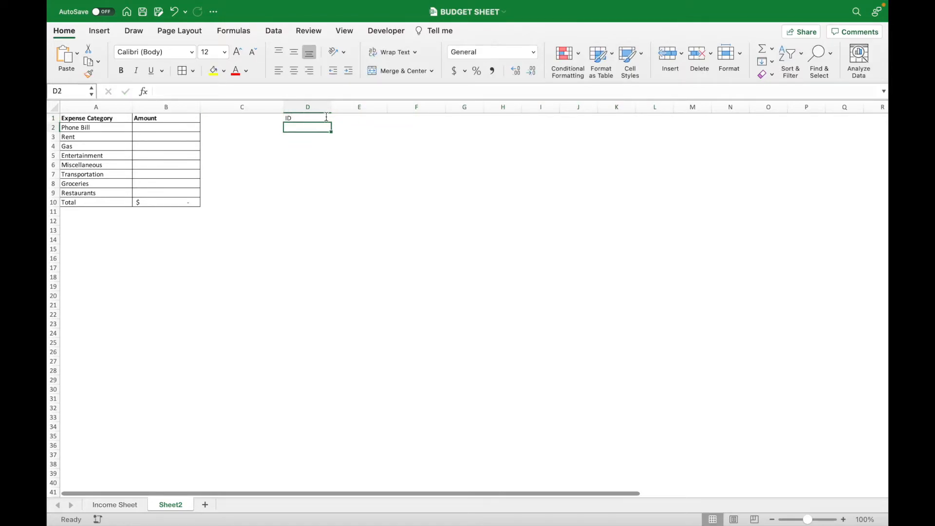
left_click(344, 117)
type("Date")
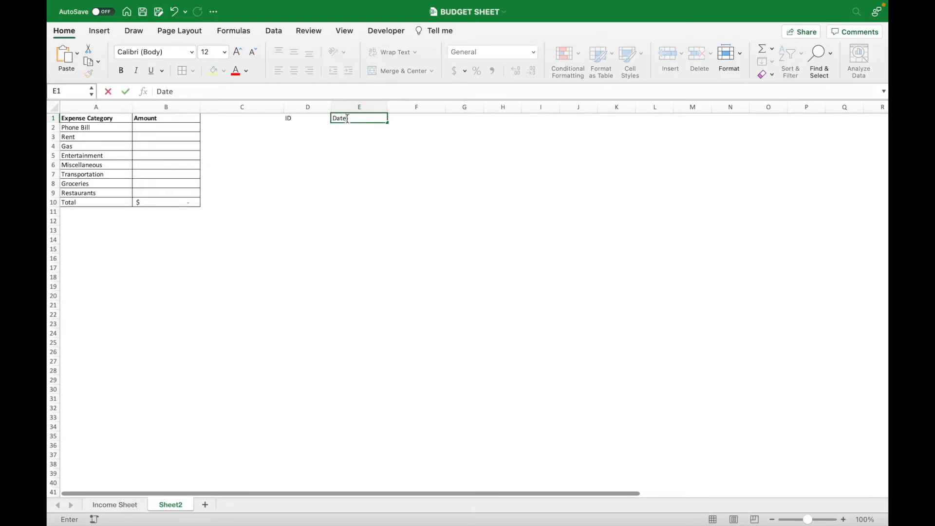
left_click(408, 119)
type("Vendor")
Add the headers Expense Category in G1 and Amount in H1
left_click(472, 119)
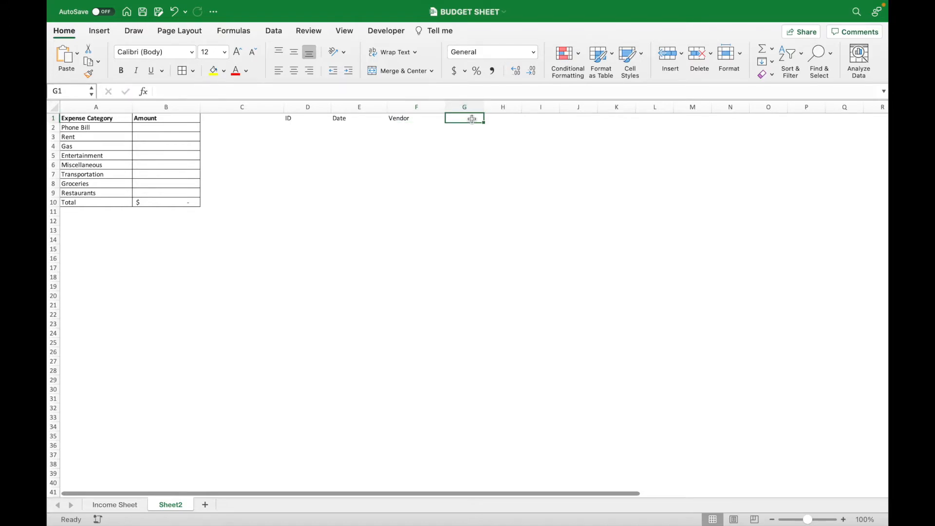
type("Expense Category")
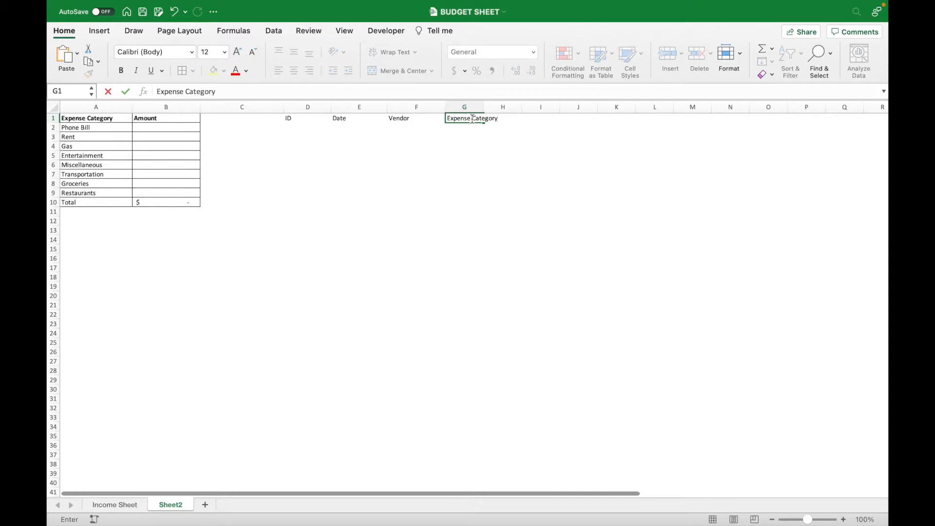
left_click(520, 119)
left_click(499, 145)
left_click(505, 118)
type("Amount")
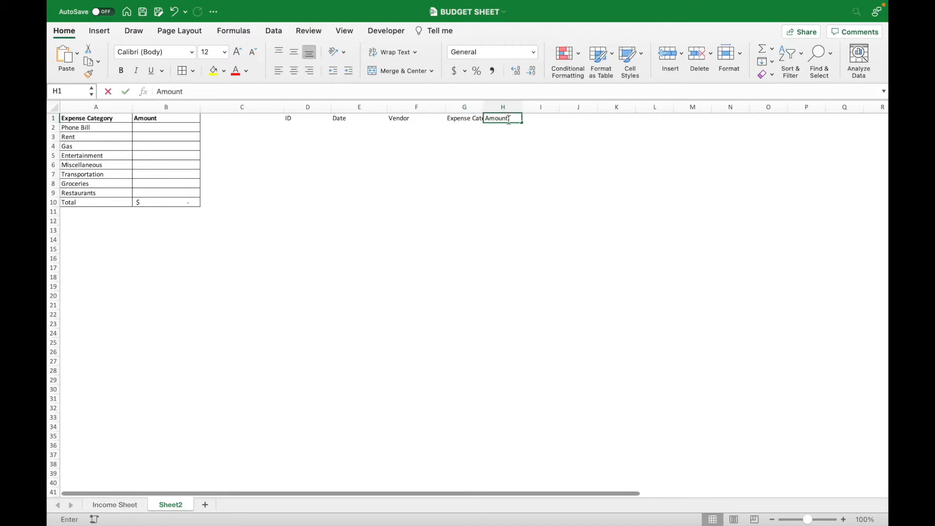
Add the headers Month(ID) in I1 and Month in J1
left_click(544, 119)
type("Month(ID)")
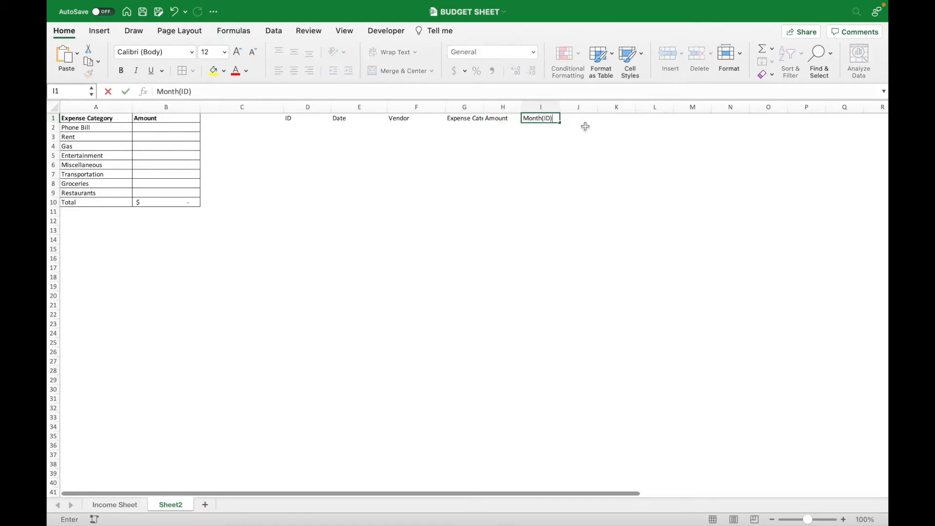
left_click(582, 119)
type("Mont")
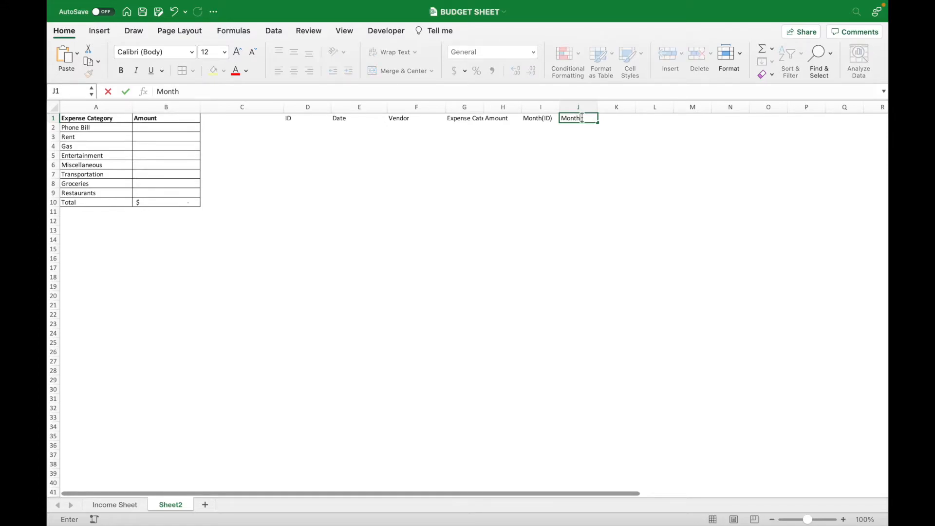
type("h")
Widen columns G through J of the expense log so the Expense Category header fits in its column
left_click(579, 107)
left_click_drag(597, 107, 617, 107)
left_click(555, 108)
left_click_drag(554, 107, 581, 107)
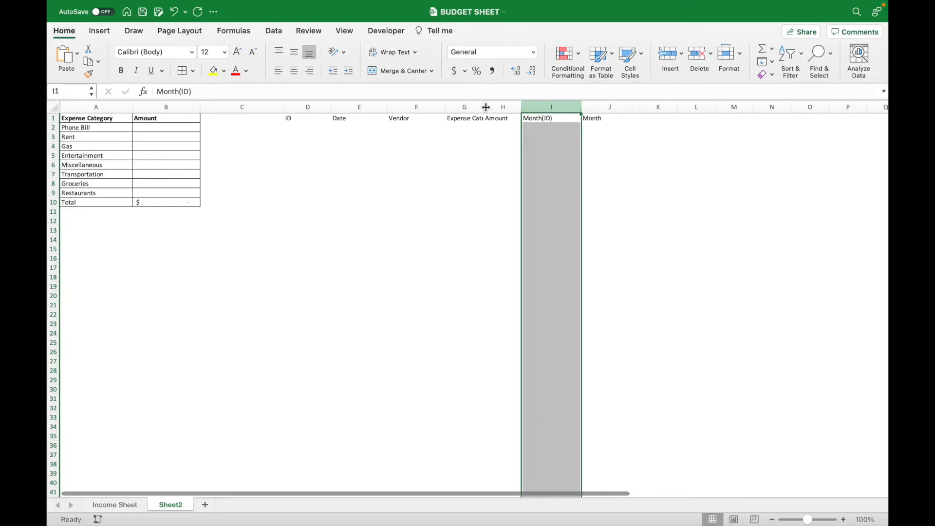
left_click(502, 107)
left_click_drag(521, 107, 545, 107)
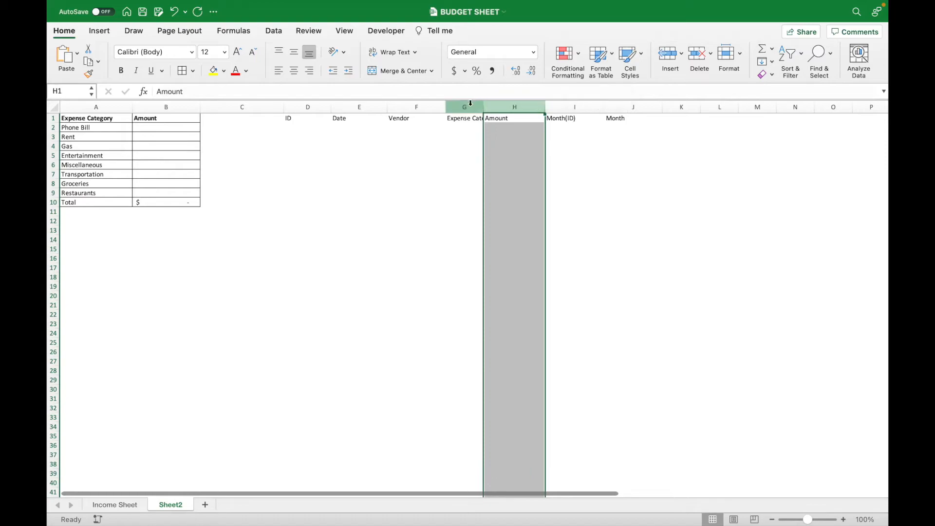
left_click(471, 103)
left_click_drag(484, 106, 512, 108)
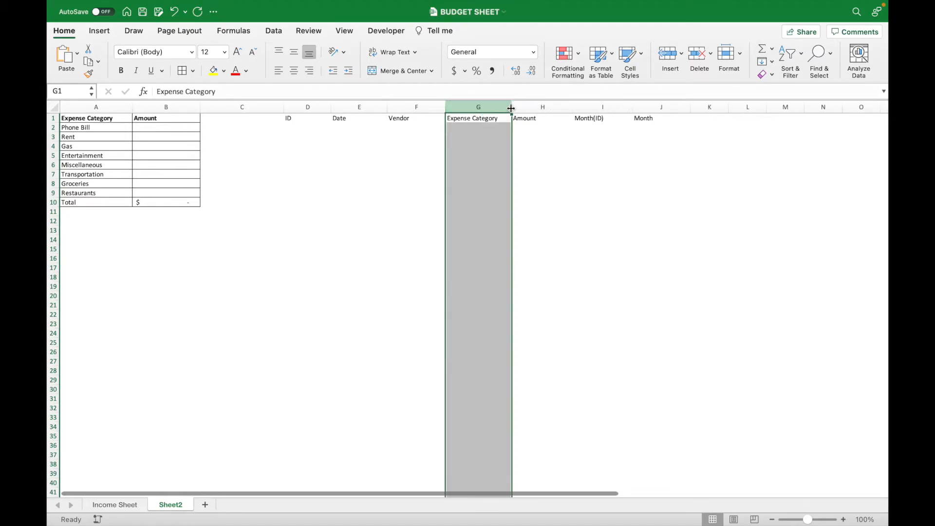
Apply borders to all cells in columns D through J and make the headers in D1:J1 bold
left_click(309, 107)
left_click_drag(336, 111, 652, 125)
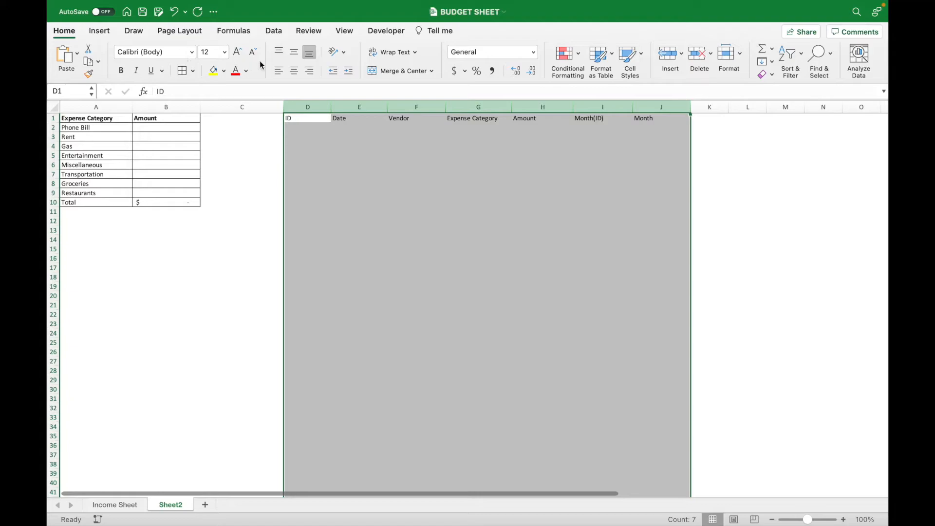
left_click(183, 71)
left_click(317, 146)
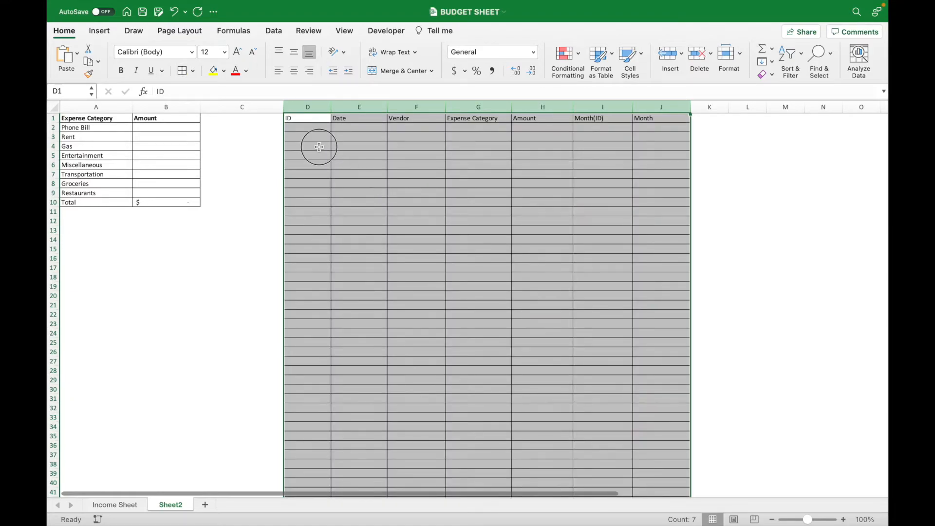
left_click_drag(309, 119, 643, 121)
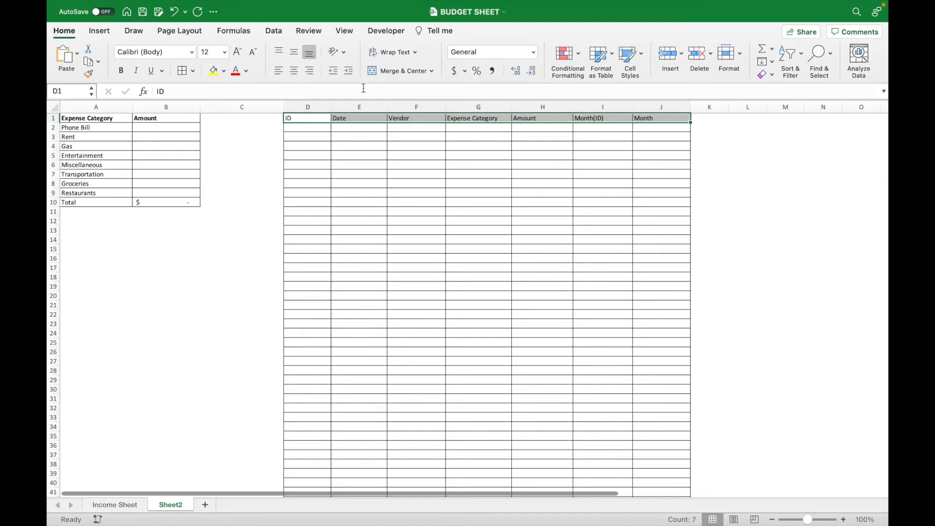
left_click(122, 71)
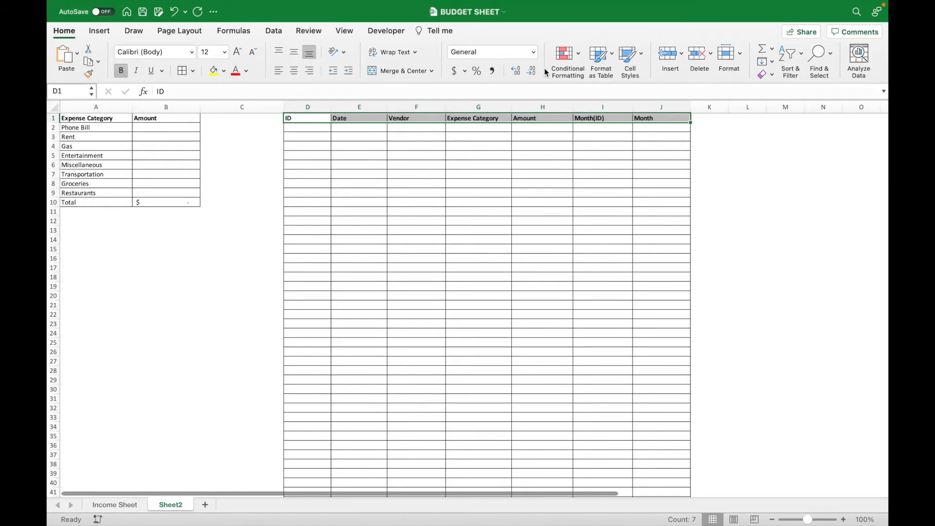
Try formatting the header range D1:J1 as a table with a light blue style, and undo it
left_click(607, 60)
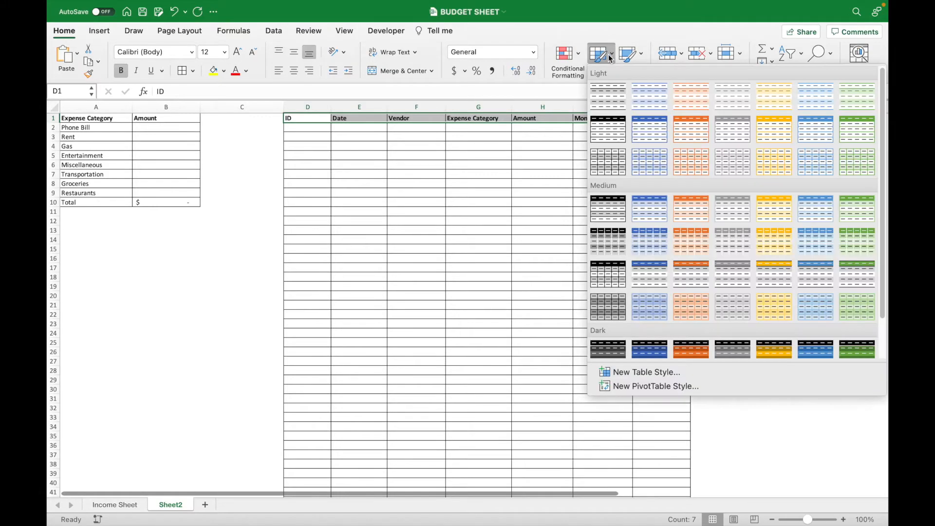
left_click(639, 129)
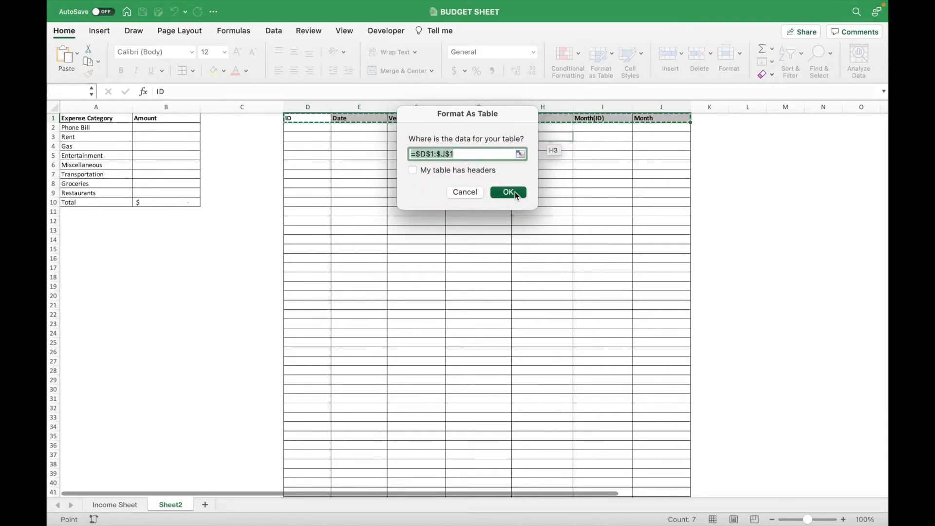
left_click(515, 192)
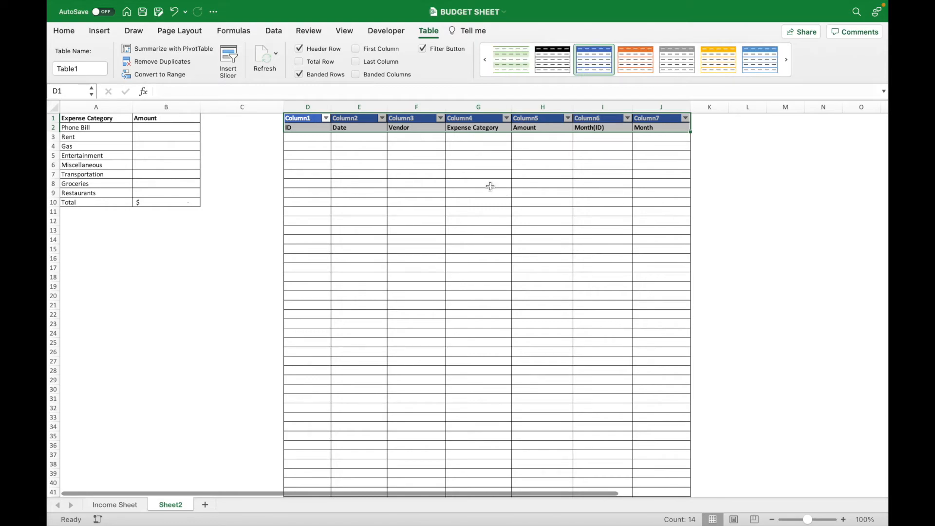
key("super+z")
Try to format the entire columns D through J as a table with the light blue style
mouse_move(309, 102)
left_mouse_down()
mouse_move(547, 109)
mouse_move(653, 96)
left_mouse_up()
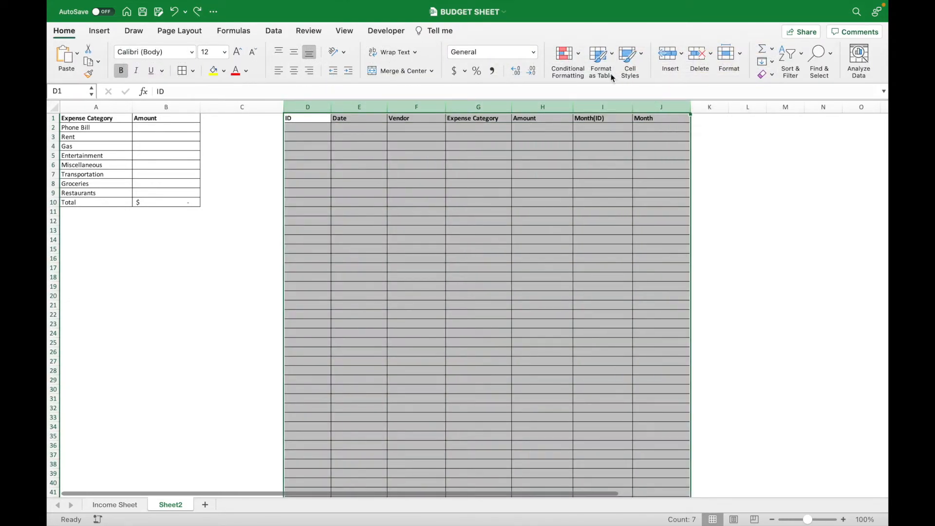
left_click(599, 55)
left_click(641, 126)
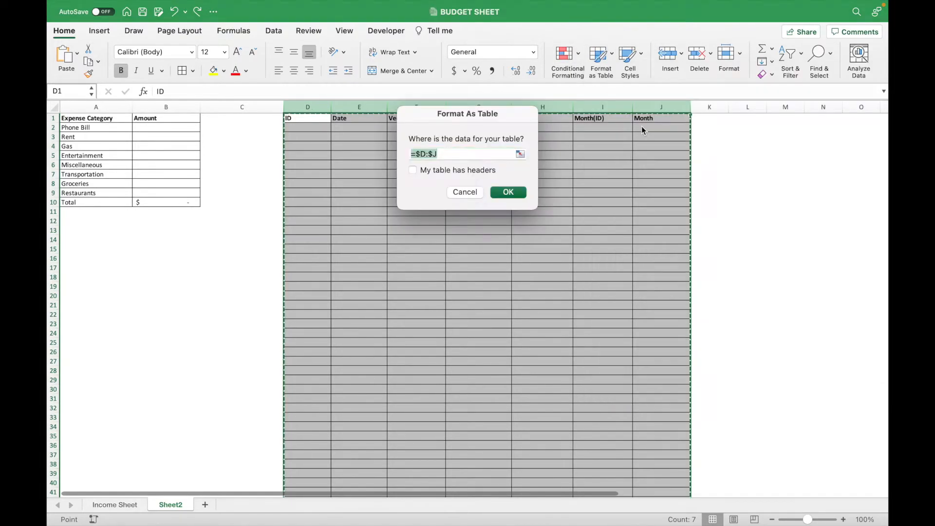
left_click(504, 190)
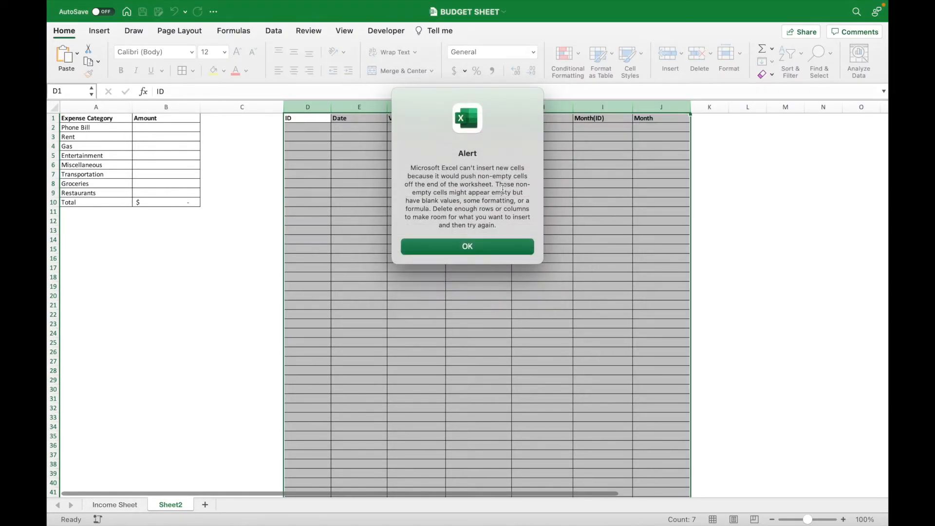
left_click(505, 247)
left_click(509, 146)
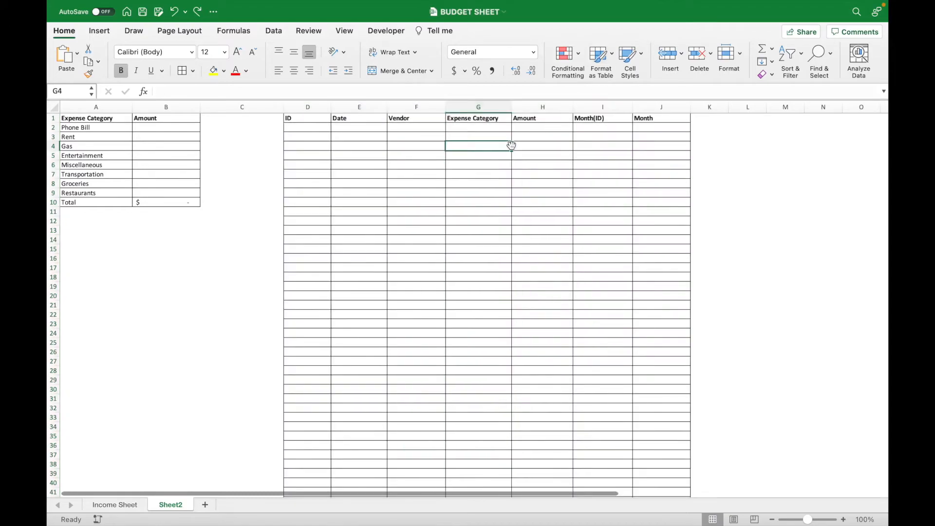
Enter =1 in D2 as the first ID and the formula =D2+1 in D3
left_click(302, 127)
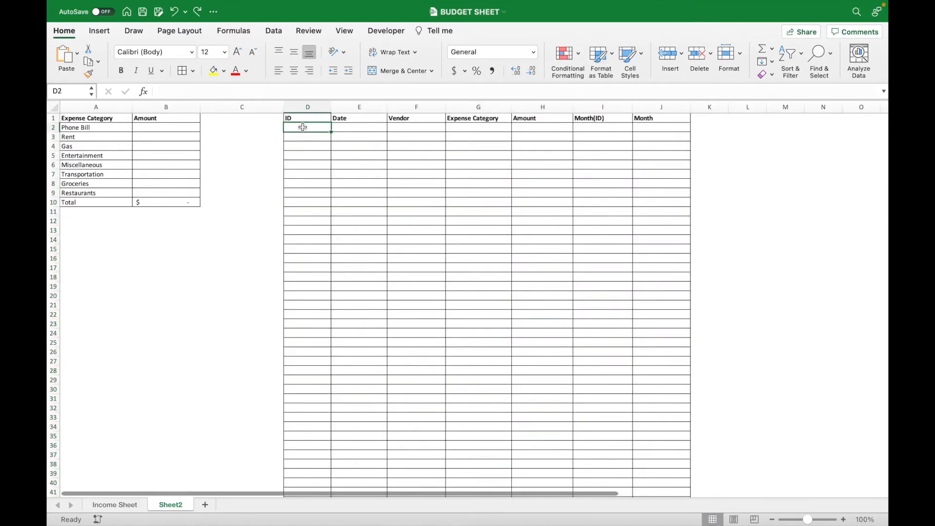
type("=1")
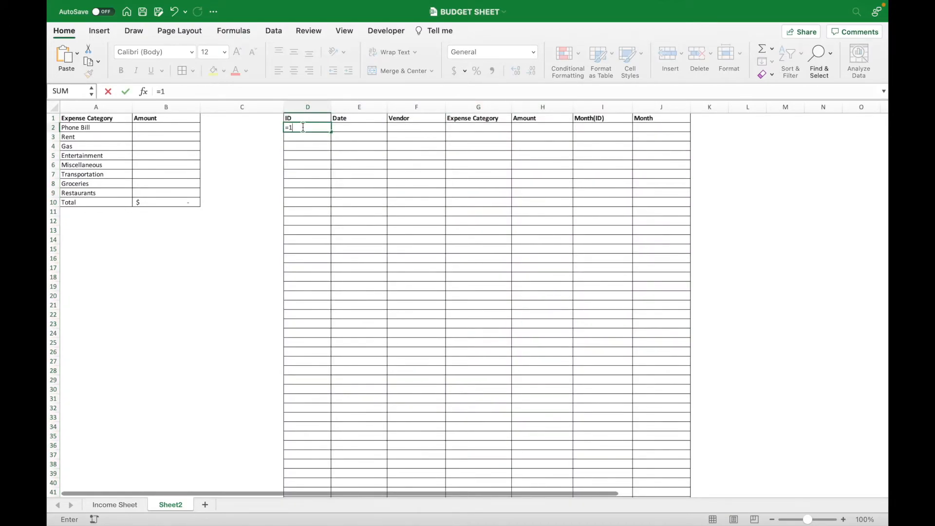
key("Return")
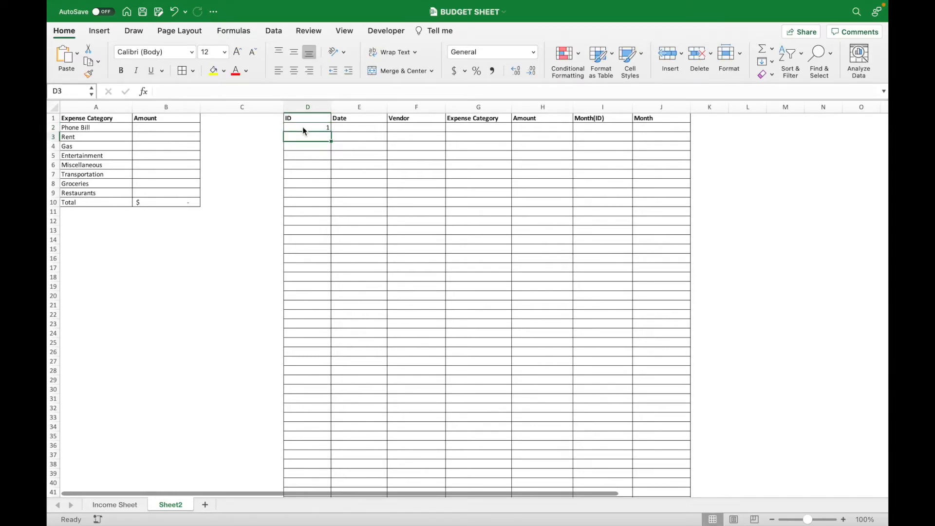
type("=")
left_click(305, 129)
type("+1")
key("Return")
Fill the ID formula from D3 down the ID column past row 100 and check the numbering
left_click(317, 138)
left_click_drag(331, 140, 327, 516)
left_click(364, 271)
scroll(363, 271, "up", 15)
scroll(294, 402, "down", 12)
scroll(293, 401, "up", 13)
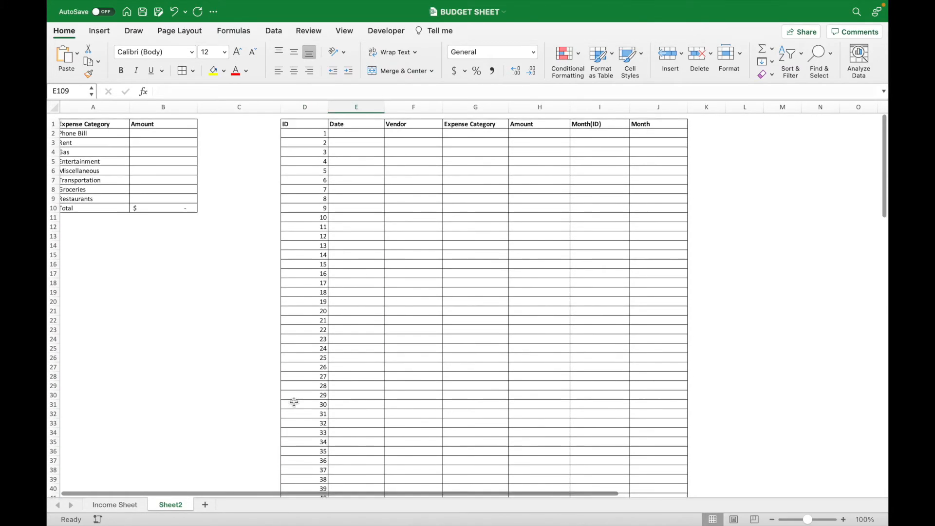
Widen the Date and Vendor columns of the expense log
left_click(362, 107)
left_click_drag(383, 107, 396, 106)
left_click(426, 107)
mouse_move(454, 107)
left_mouse_down()
mouse_move(436, 106)
mouse_move(467, 106)
left_mouse_up()
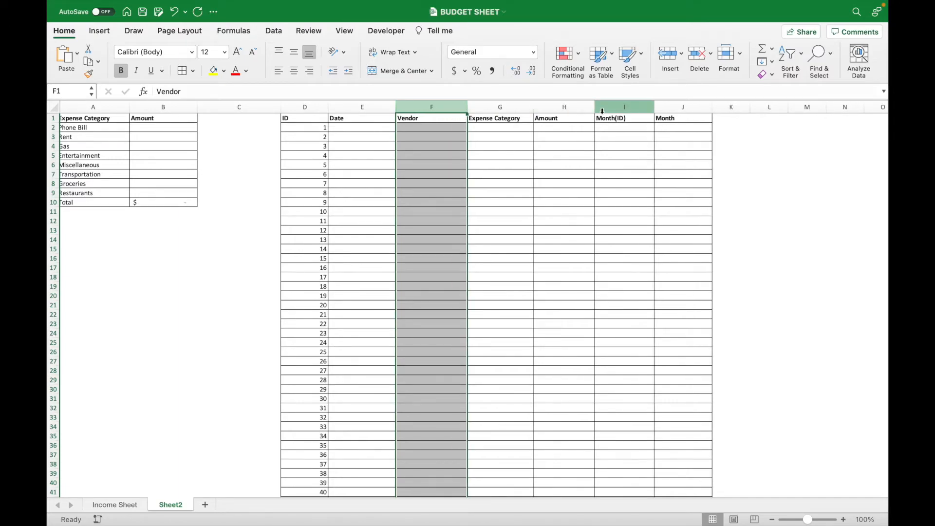
scroll(772, 231, "right", 5)
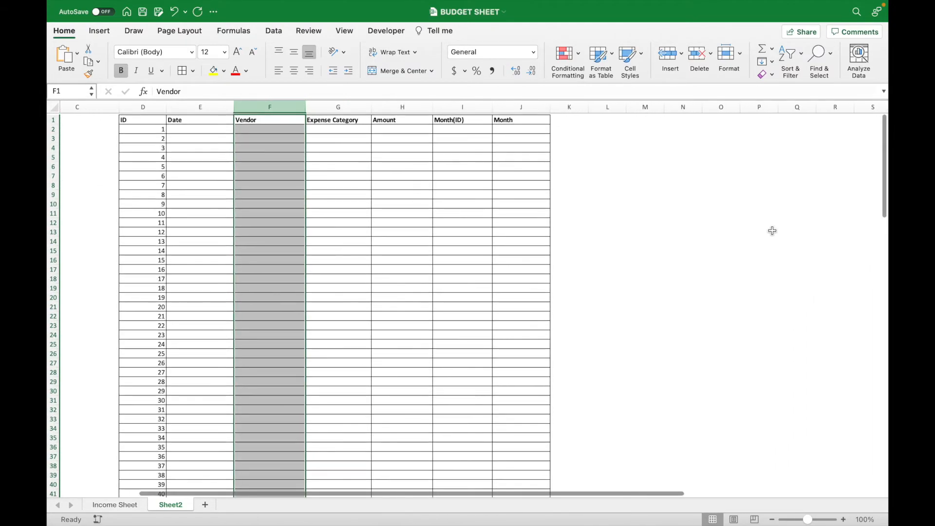
Widen the empty columns L and M beside the expense log, setting column M to a width of about 17.67
scroll(772, 230, "left", 3)
scroll(771, 230, "right", 3)
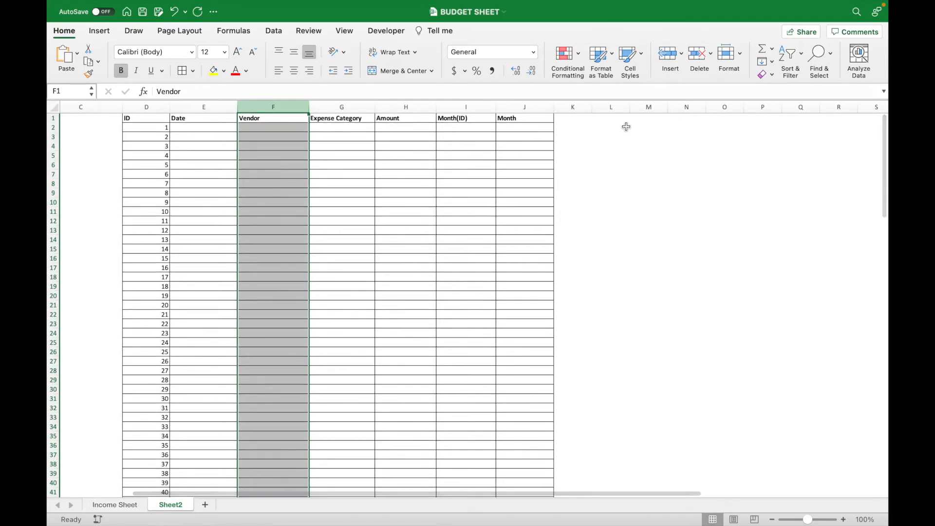
left_click(619, 107)
left_click_drag(619, 106, 714, 107)
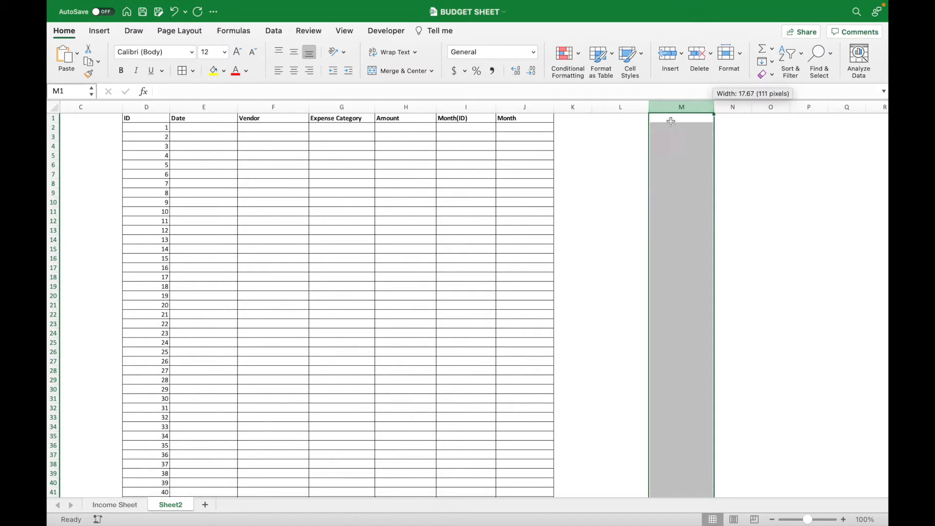
scroll(623, 140, "left", 1)
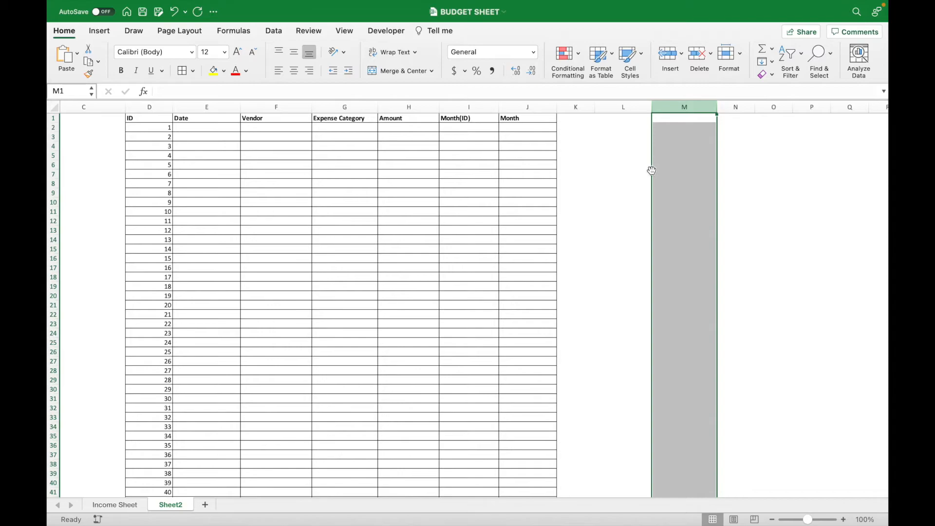
Enter the month names in L6:L17, starting with January and February and filling the series down to December
left_click(618, 176)
left_click(624, 164)
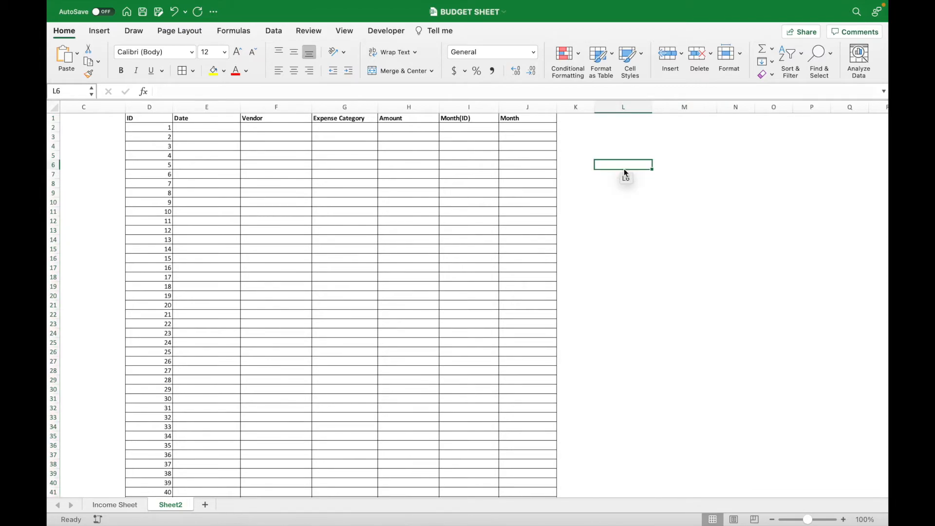
left_click(627, 158)
left_click(622, 169)
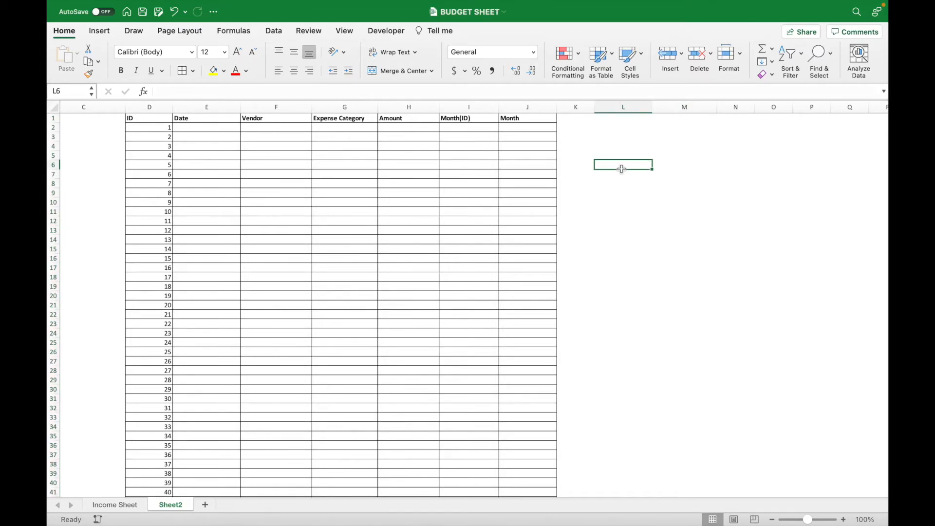
type("January")
key("Return")
type("F")
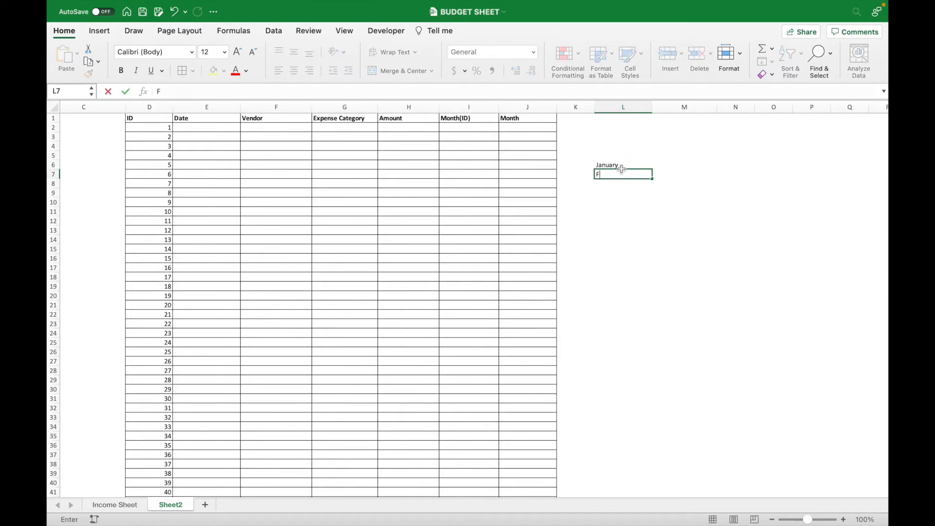
type("ebruary")
left_click(622, 168)
left_click(637, 174)
left_click_drag(650, 179, 652, 268)
Number the months from 1 to 12 in M6:M17 beside their names
left_click(662, 169)
type("1")
key("Return")
type("2")
key("Return")
type("3")
key("Return")
type("4")
key("Return")
type("5")
key("Return")
type("6")
key("Return")
type("7")
key("Return")
type("8")
key("Return")
type("9")
key("Return")
type("10")
key("Return")
type("11")
key("Return")
type("12")
key("Return")
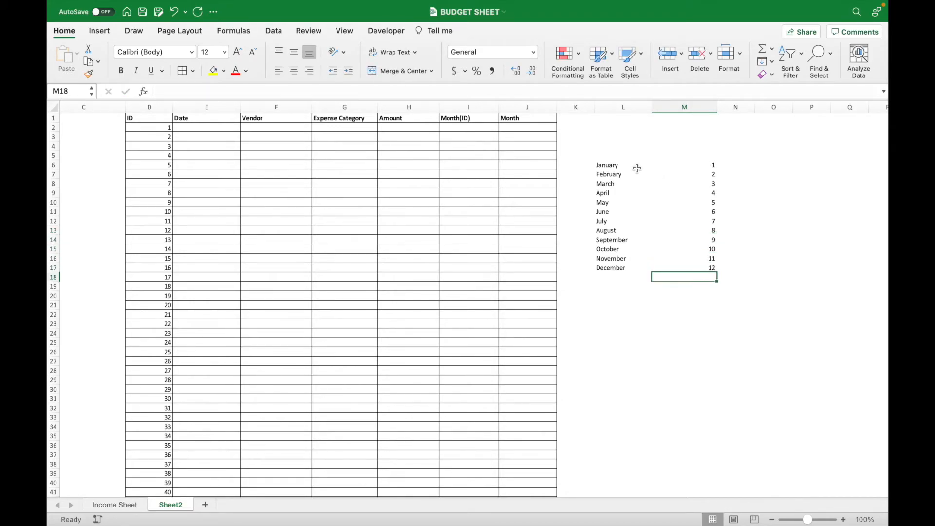
Apply all borders to the month lookup list in L6:M17
left_click_drag(620, 166, 710, 269)
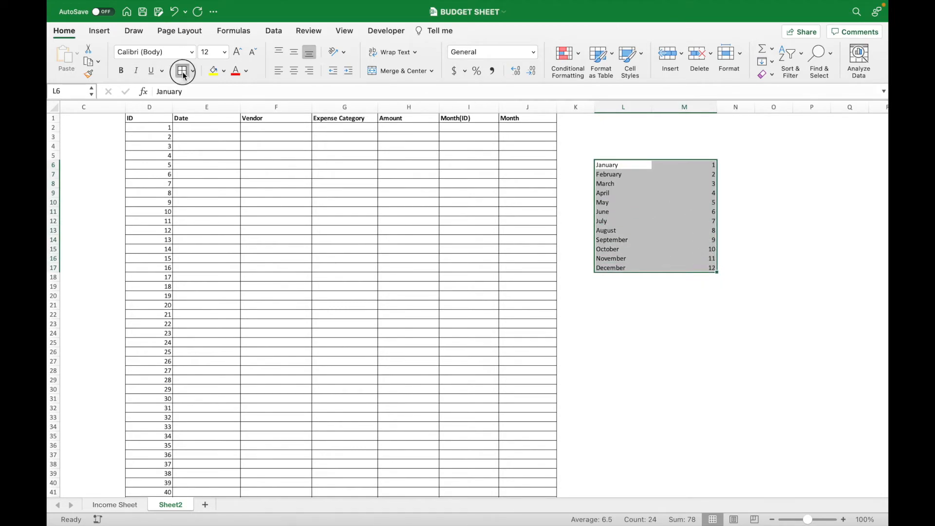
scroll(251, 199, "left", 2)
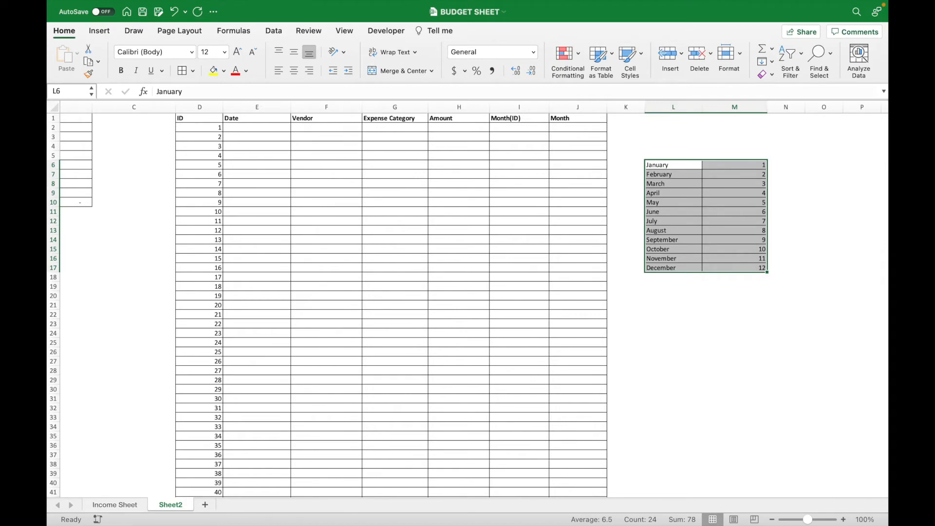
key("F2")
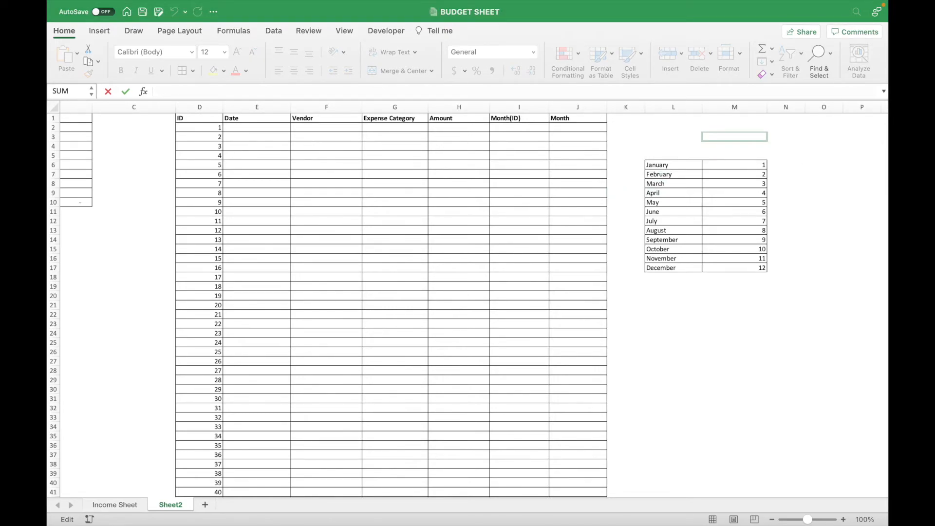
key("Escape")
Enter the formula =MONTH(E2) in I2 under Month(ID) to extract the month number from the date
left_click(528, 129)
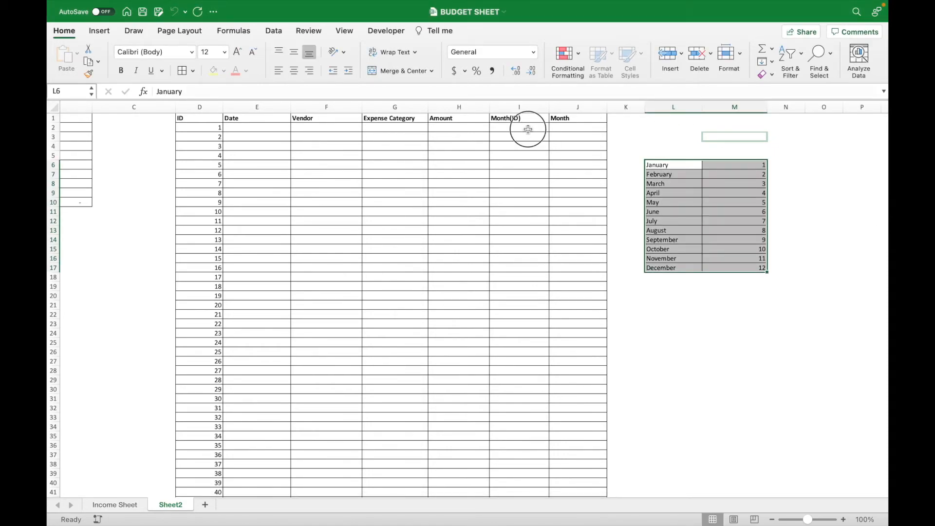
type("=MONTH(")
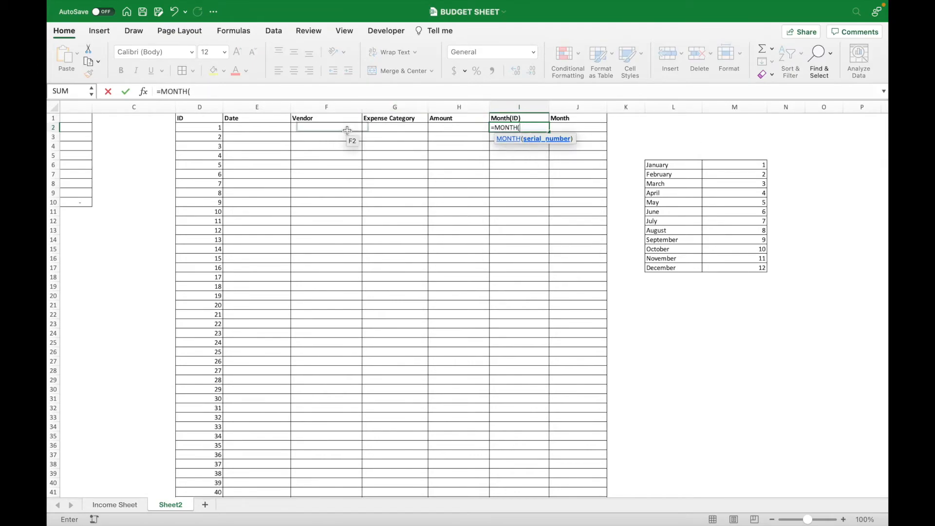
left_click(272, 126)
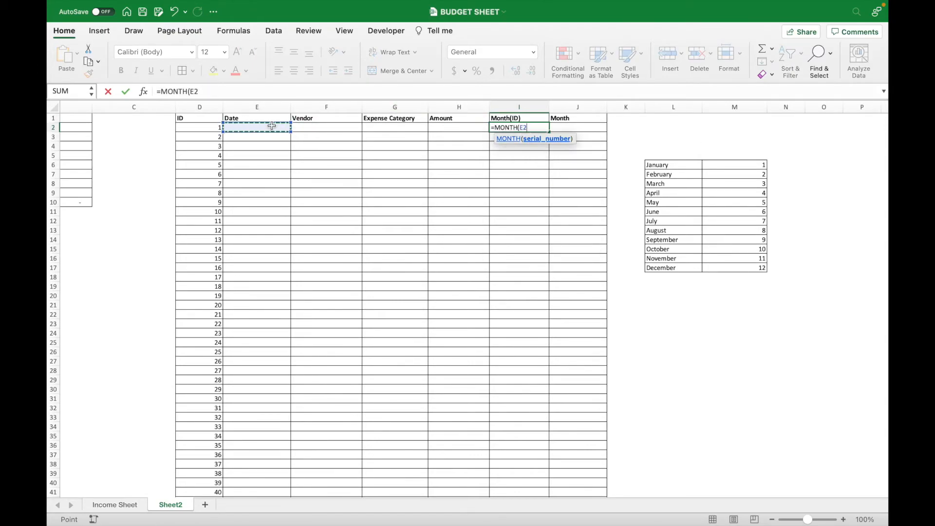
type(")")
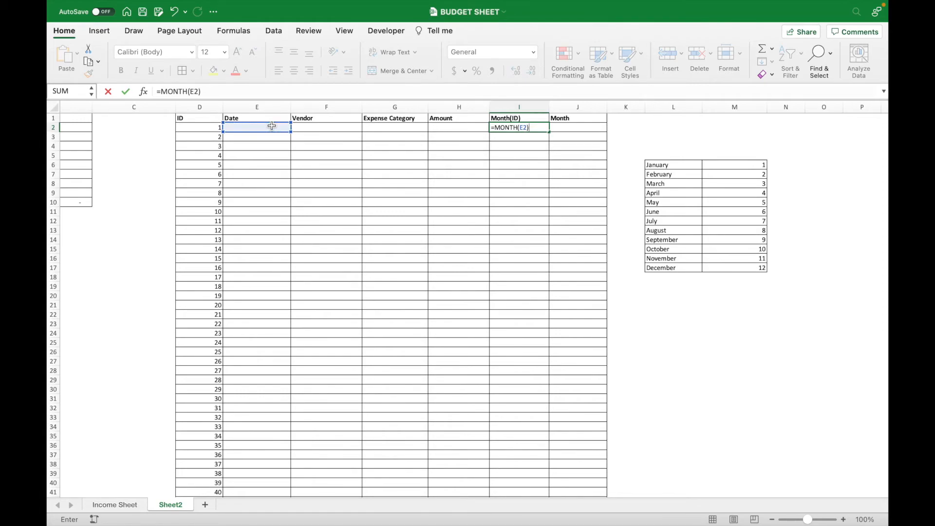
key("Return")
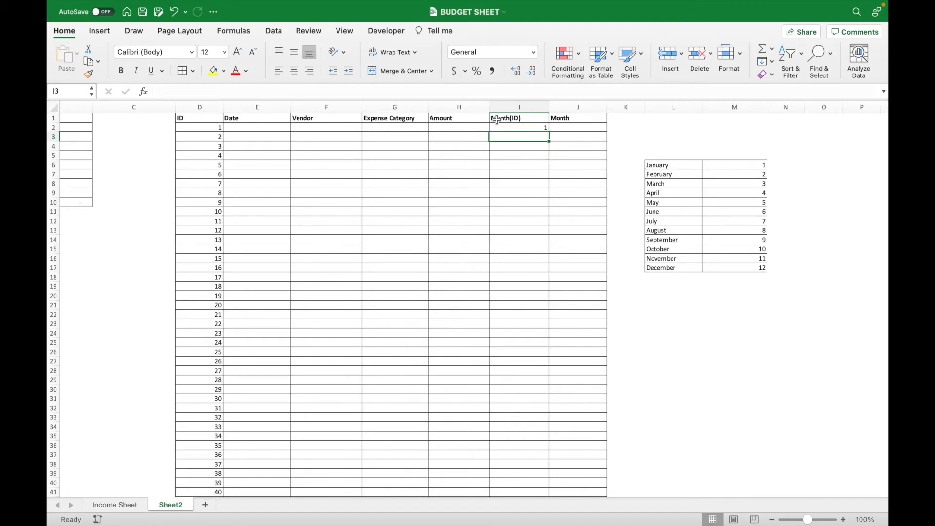
Format the entire Date column of the expense log as Long Date
left_click(273, 107)
left_click(534, 51)
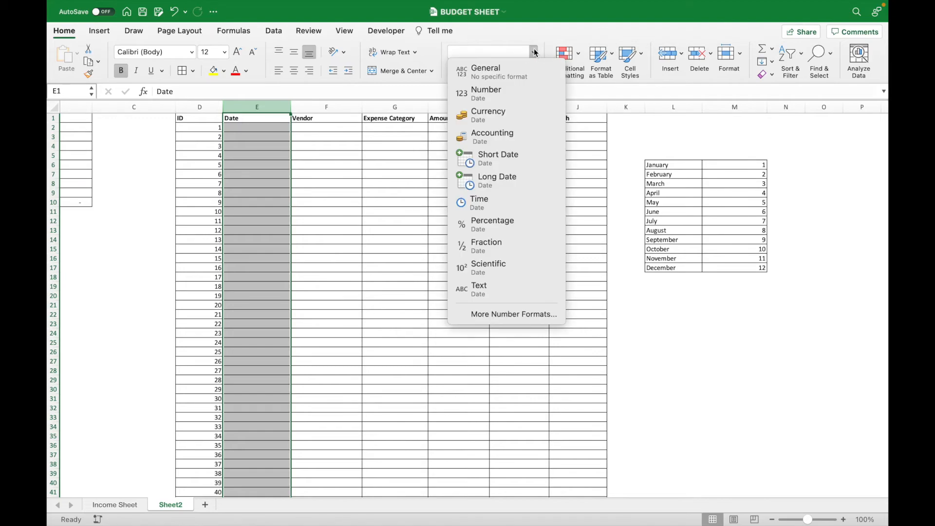
left_click(493, 176)
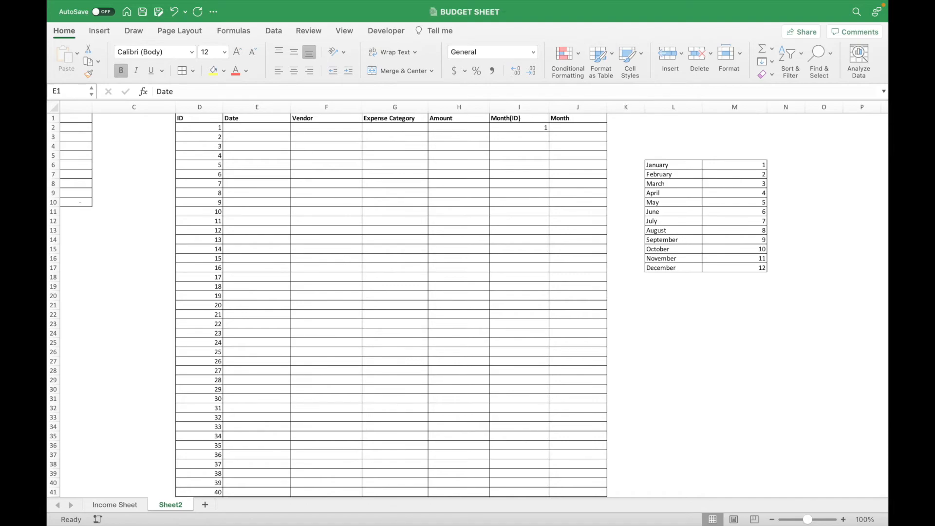
Enter the formula =INDEX(L:L,MATCH(I2,M:M,0)) in J2 to look up the month name from the month number
left_click(580, 130)
left_click(581, 130)
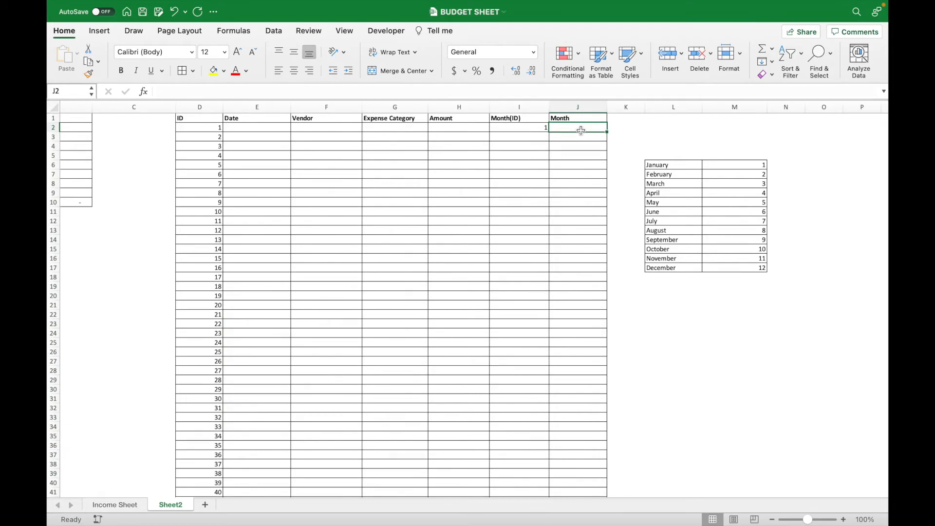
type("=INDEX")
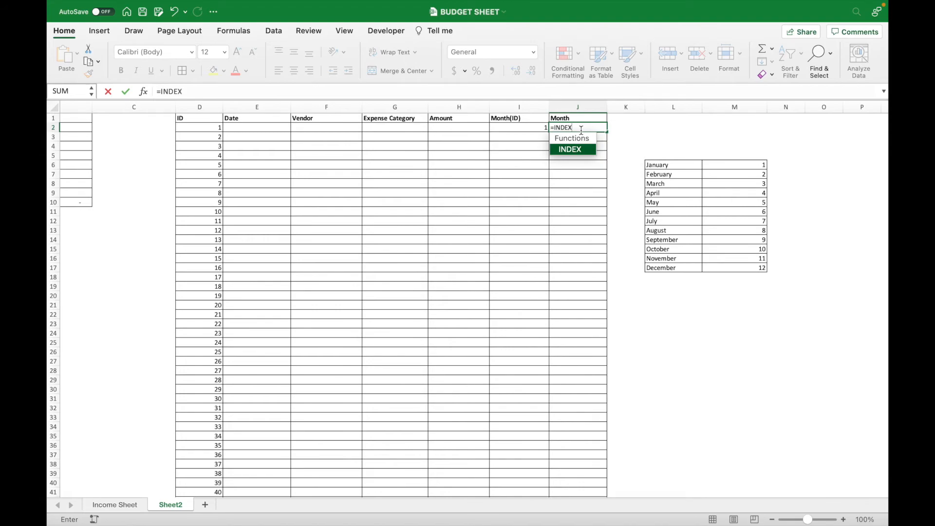
type("(")
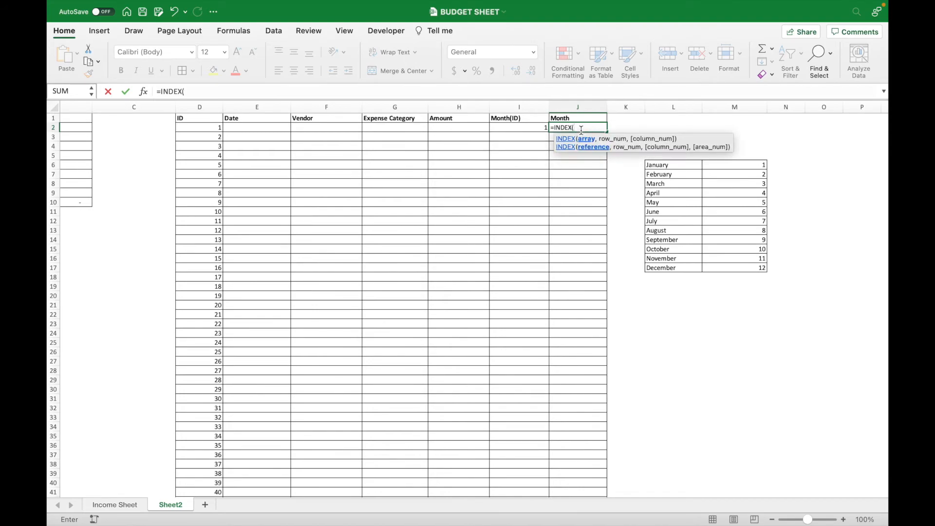
type("L")
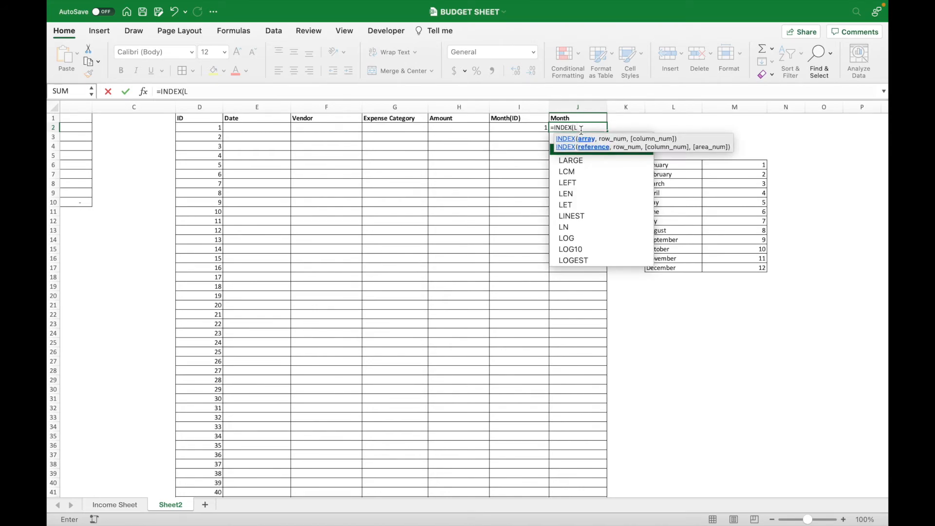
type(":")
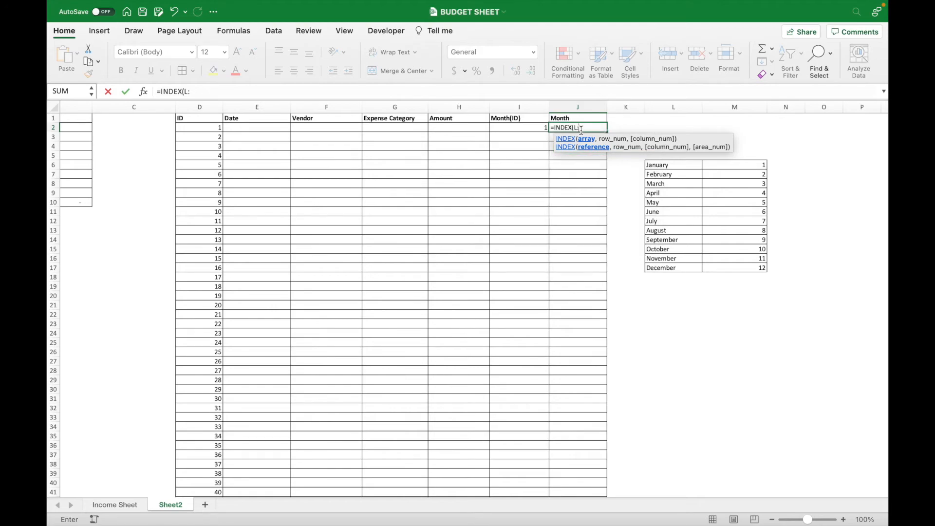
type("L")
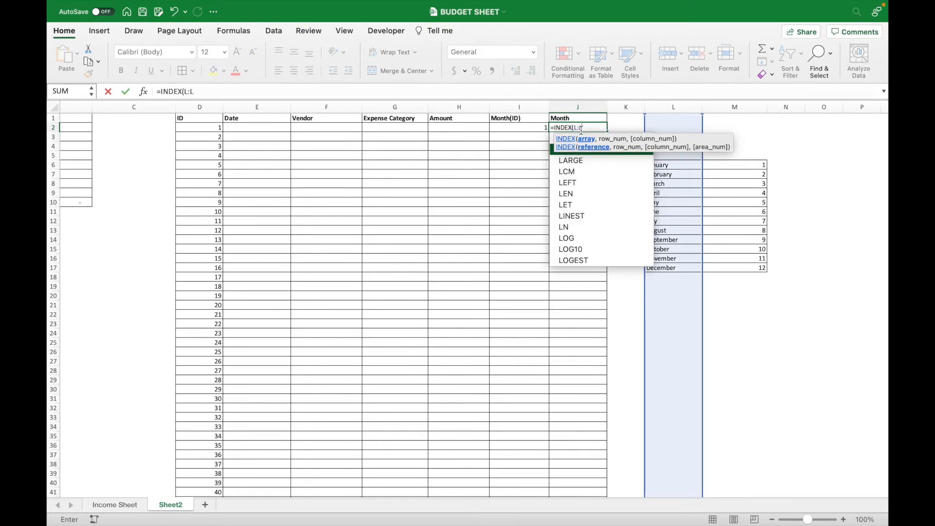
type(",MATCH")
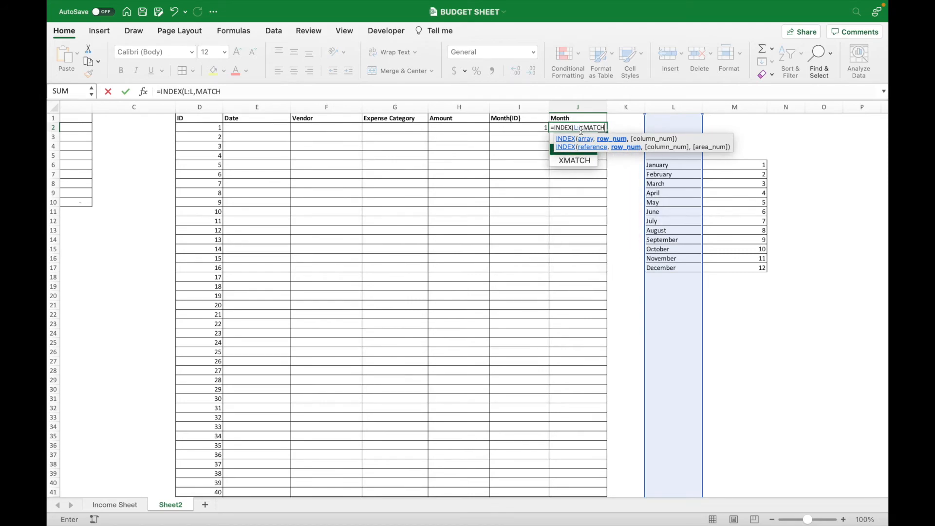
type("(")
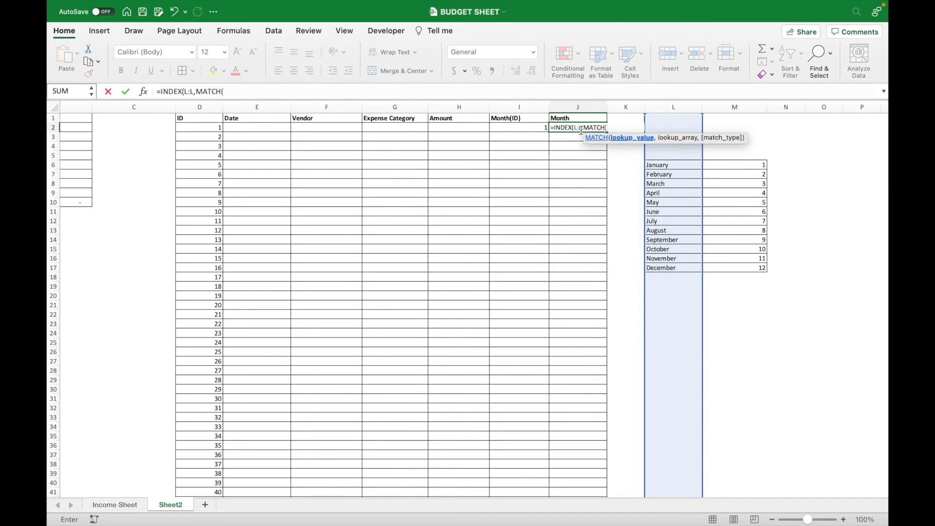
type("I2")
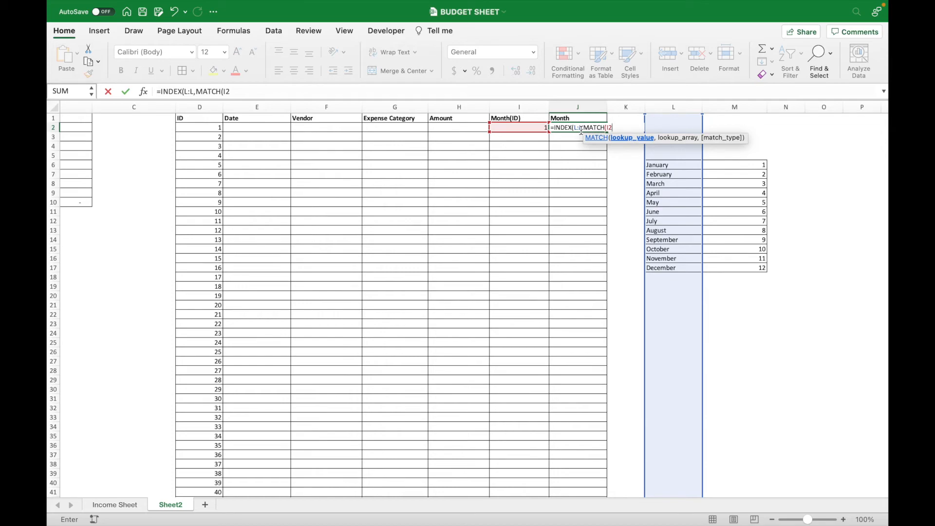
type(",")
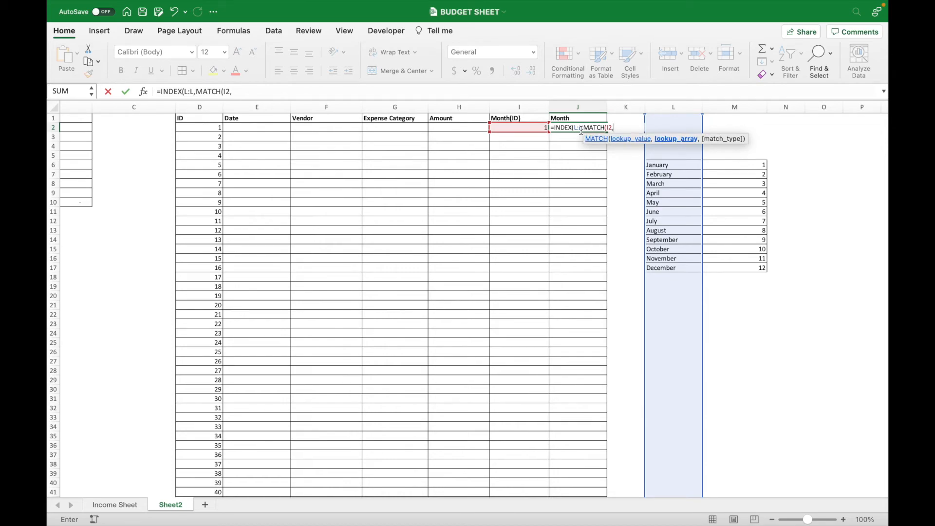
type("M")
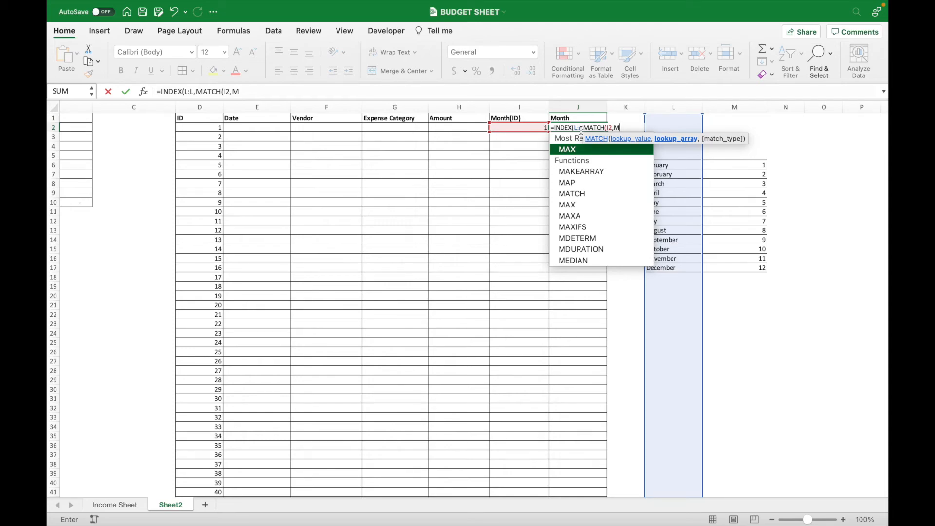
type(":M")
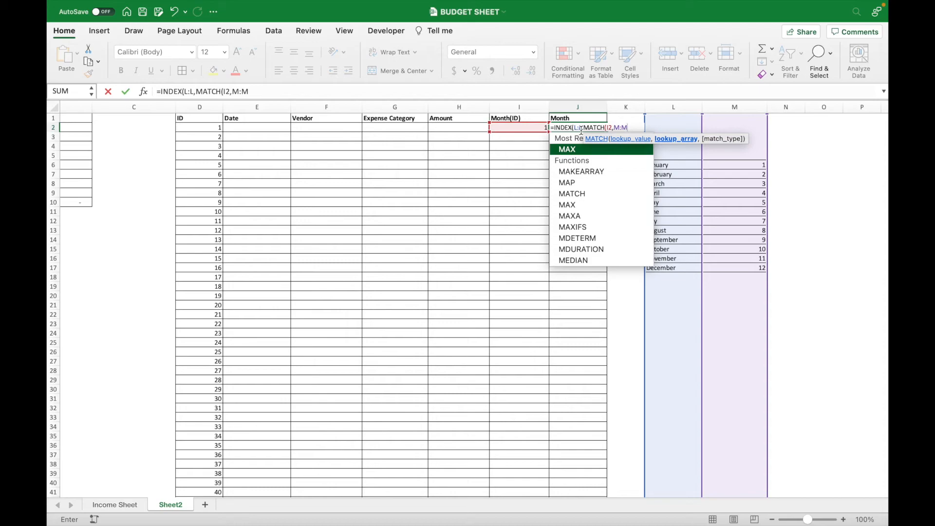
type(",")
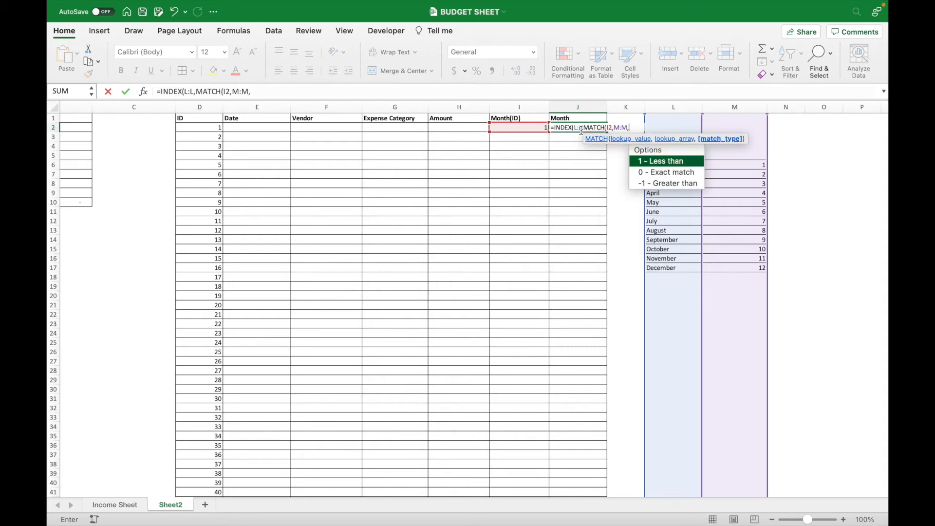
type("0)")
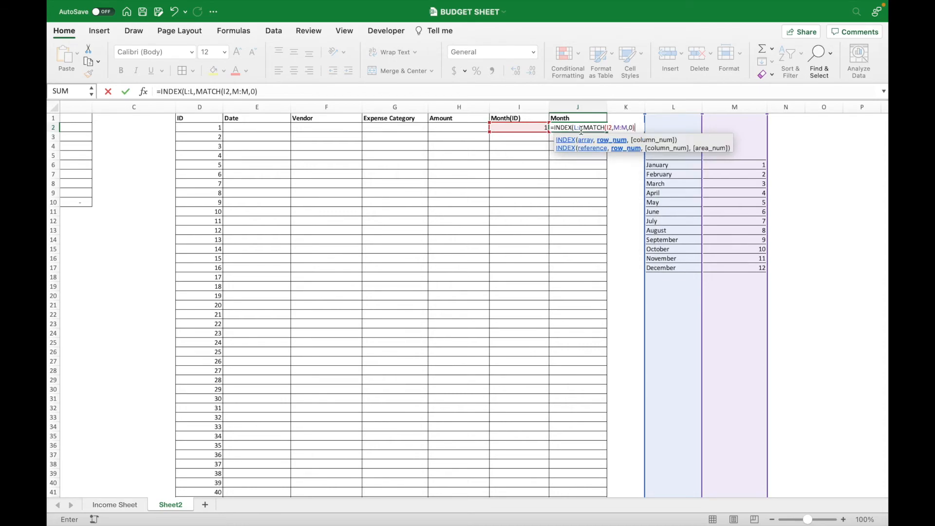
type(")")
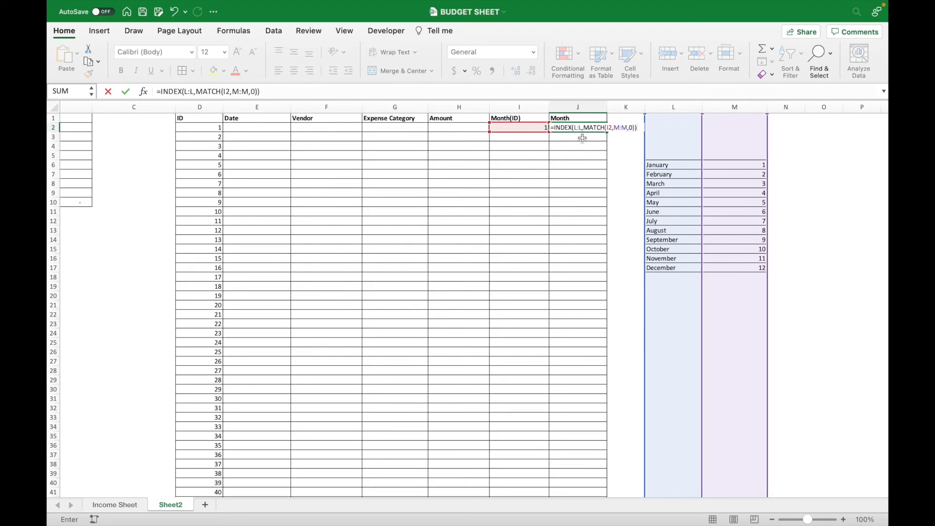
key("Return")
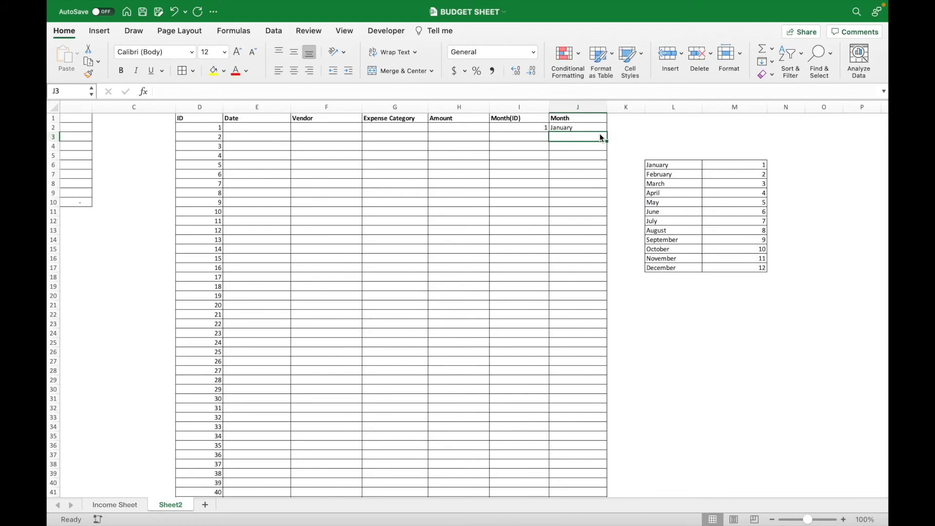
Enter the date 01/31 in E2 as a test entry for the month formulas
left_click(286, 129)
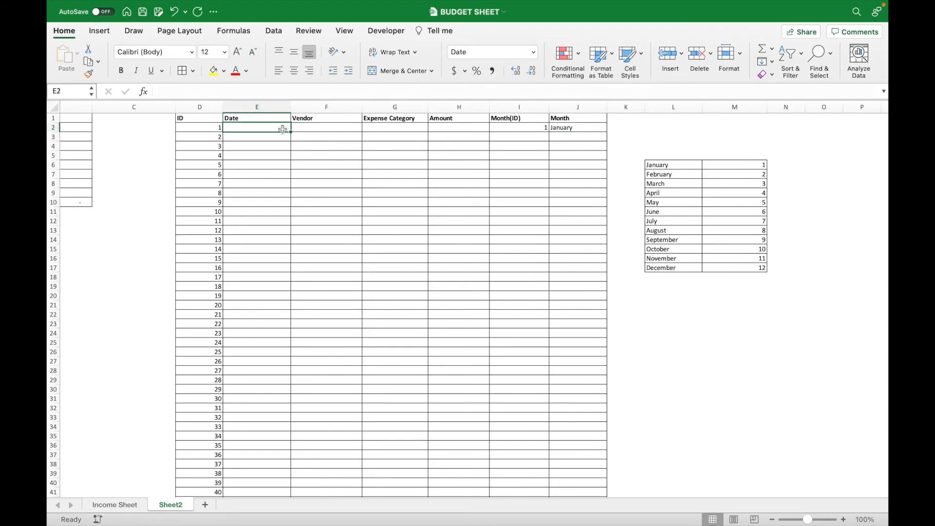
type("01/31")
key("Return")
left_click(283, 128)
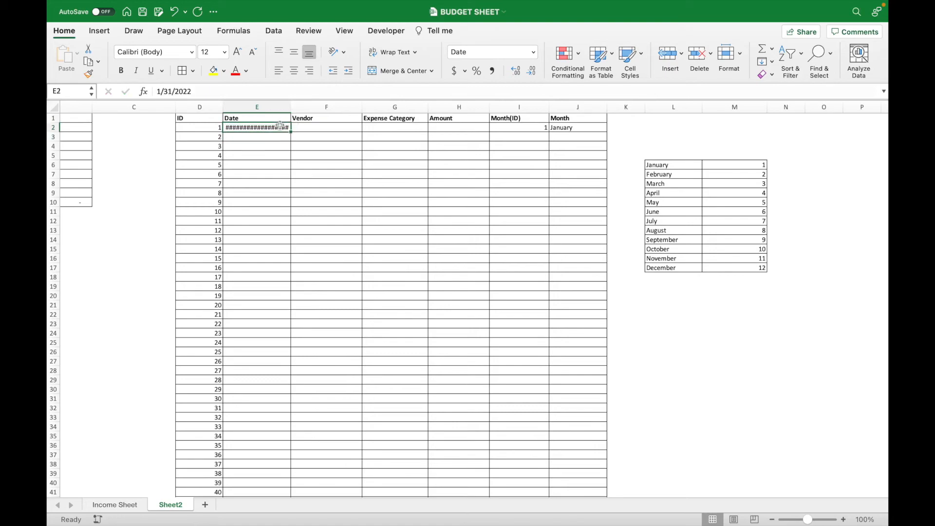
Widen the Date column to about 25.5 so the long date fits, and enter 08/03 in E3
left_click(274, 104)
left_click_drag(291, 106, 318, 107)
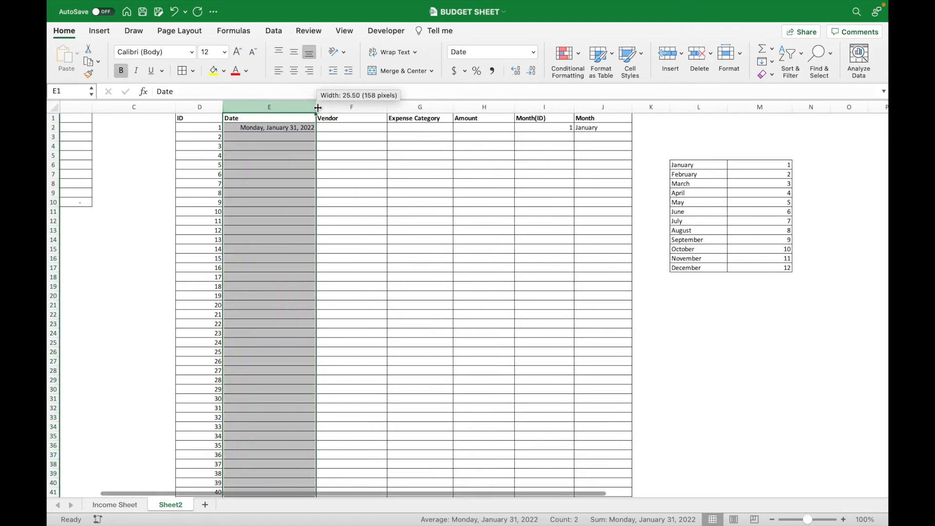
left_click(287, 138)
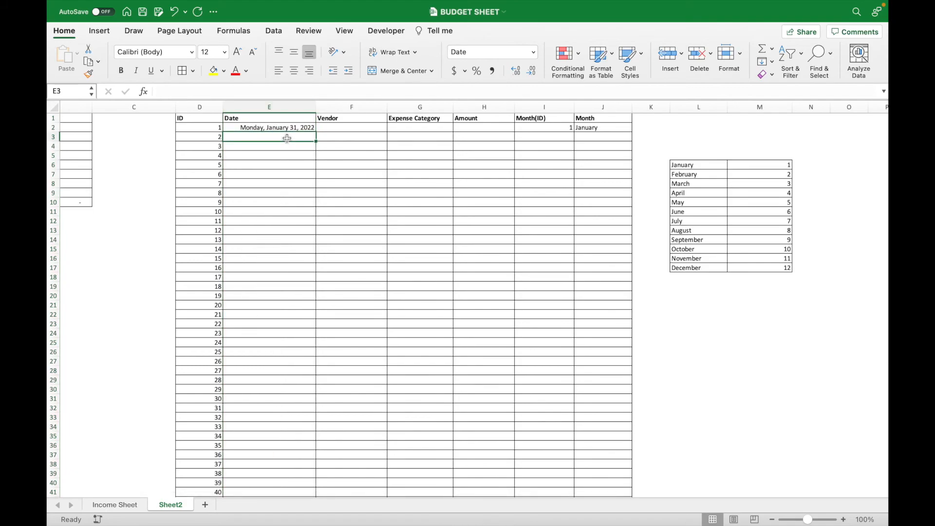
type("08/03")
key("Return")
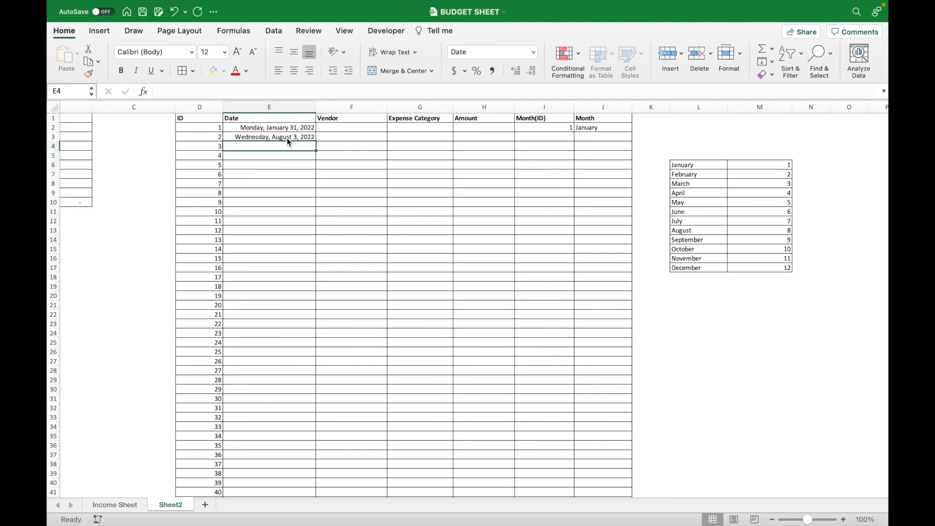
left_click(581, 137)
left_click(560, 129)
left_click(579, 128)
left_click_drag(632, 132, 623, 176)
left_click(589, 137)
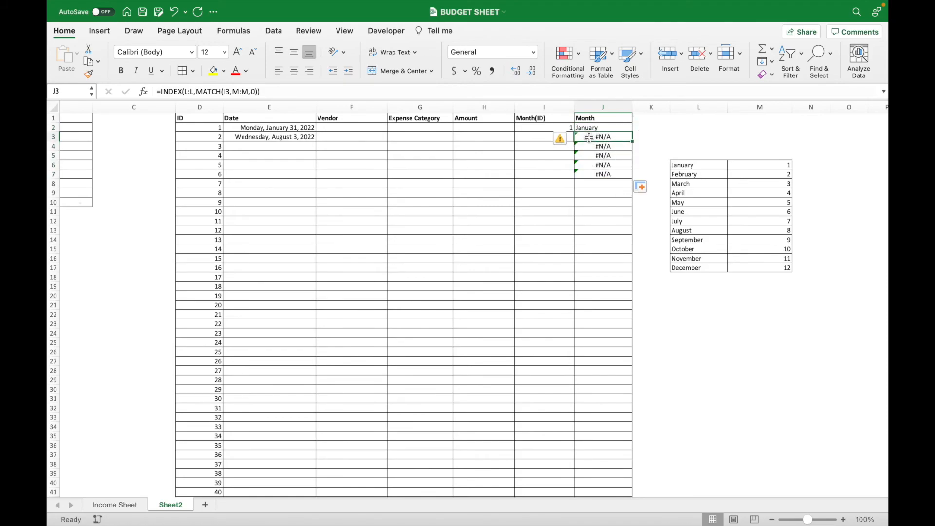
key("Delete")
left_click(596, 155)
key("Delete")
left_click(598, 146)
key("Delete")
left_click(598, 167)
key("Delete")
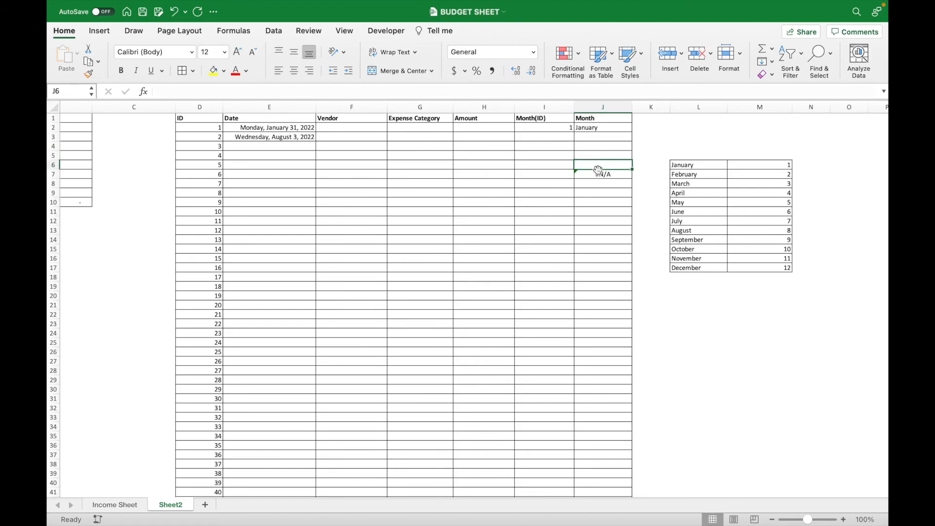
left_click_drag(599, 170, 601, 175)
left_click(454, 209)
key("Delete")
Fill the Month(ID) formula from I2 down to I16 and the Month formula from J2 down to J15
left_click(569, 128)
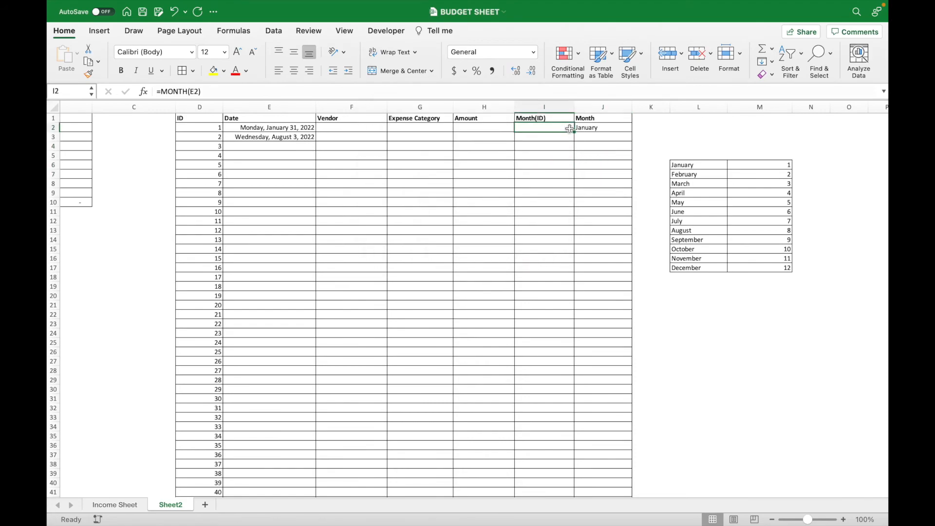
left_click_drag(575, 133, 555, 261)
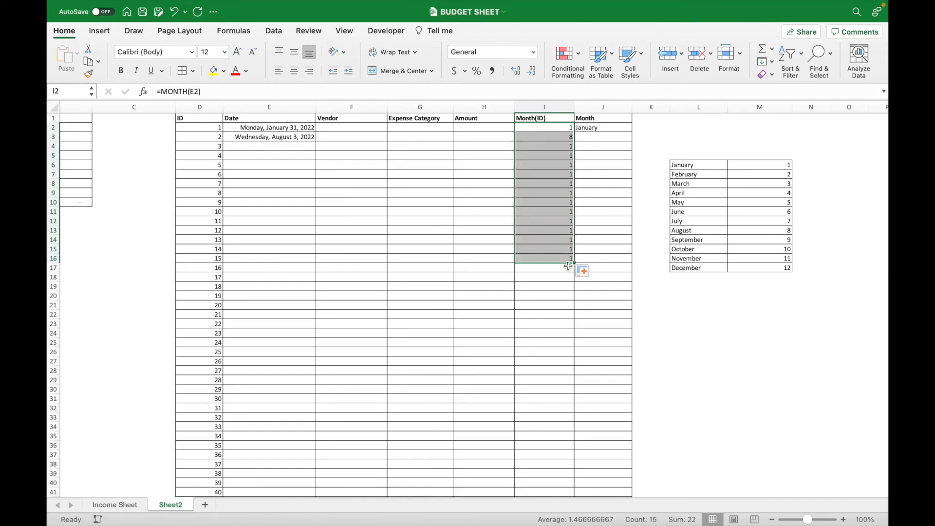
left_click(603, 131)
left_click_drag(632, 133, 633, 251)
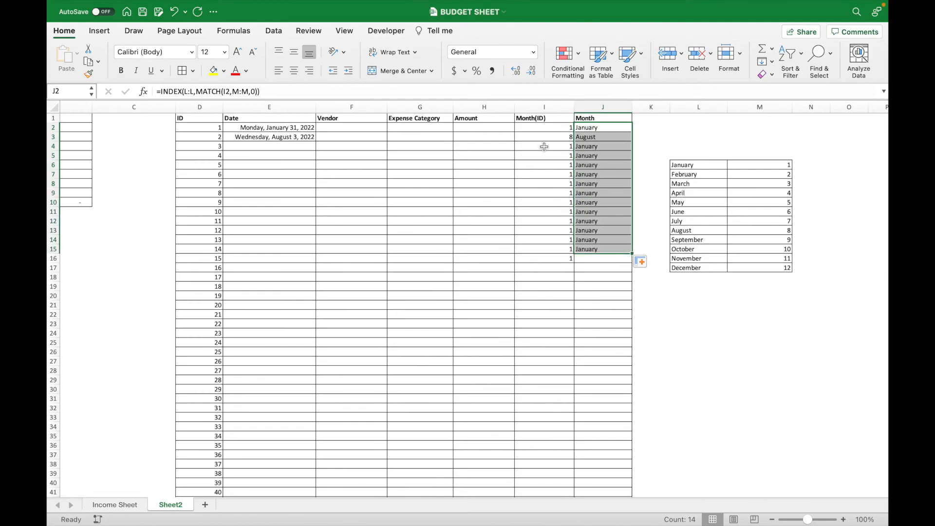
Fill the Month(ID) formula from I2 down to I133 to cover the whole expense log
left_click(558, 135)
left_click(568, 129)
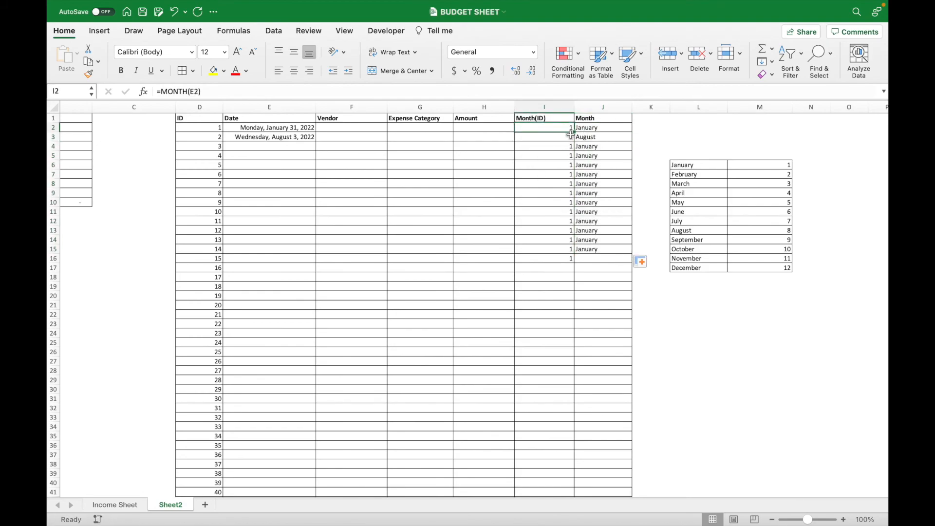
left_click_drag(574, 133, 528, 475)
scroll(528, 476, "up", 20)
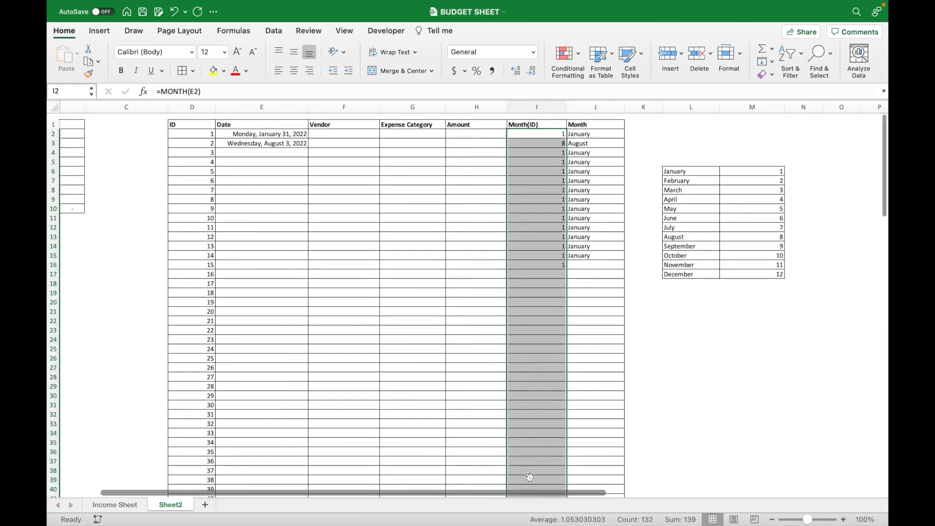
Extend the Month lookup formula from J15 down to J133 at the end of the log
left_click(588, 258)
left_click(593, 250)
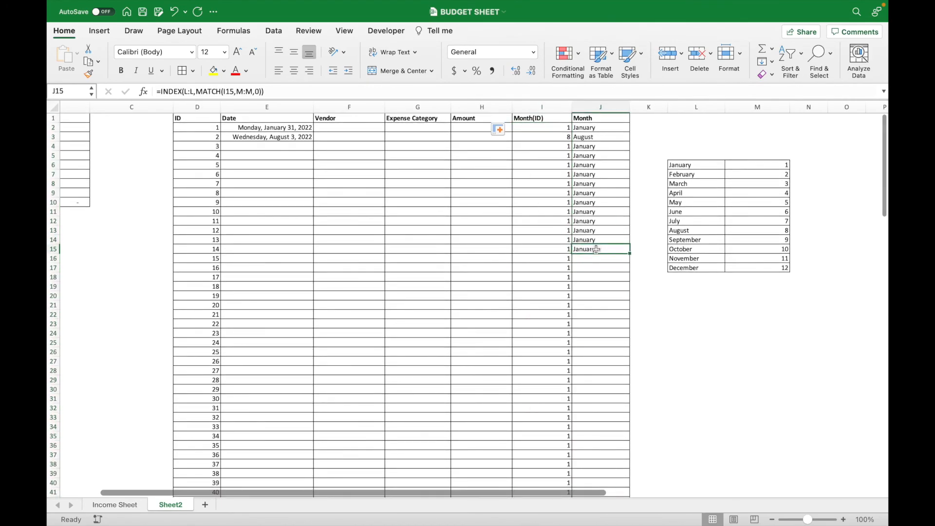
left_click_drag(633, 252, 620, 471)
scroll(374, 248, "up", 10)
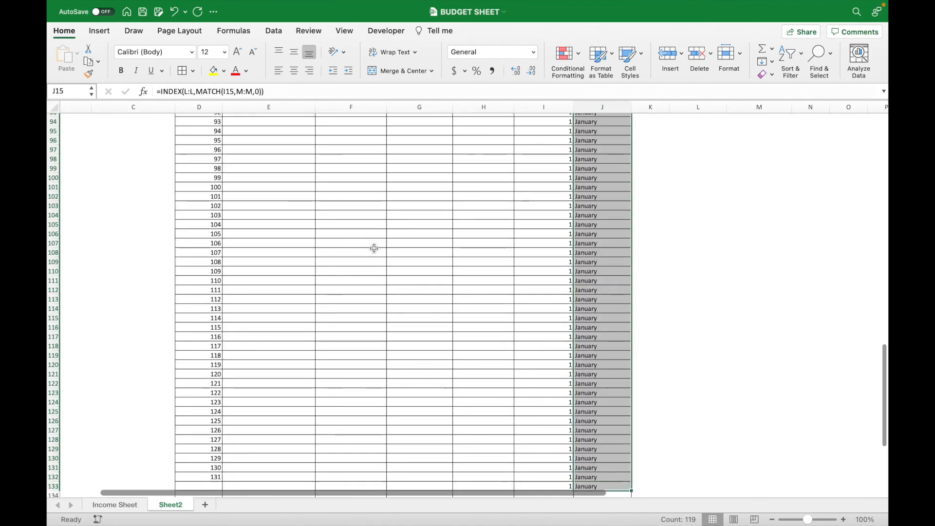
scroll(374, 248, "up", 10)
Enter the date 09/14 in E4 and widen the Date column until its full long date fits
left_click(300, 145)
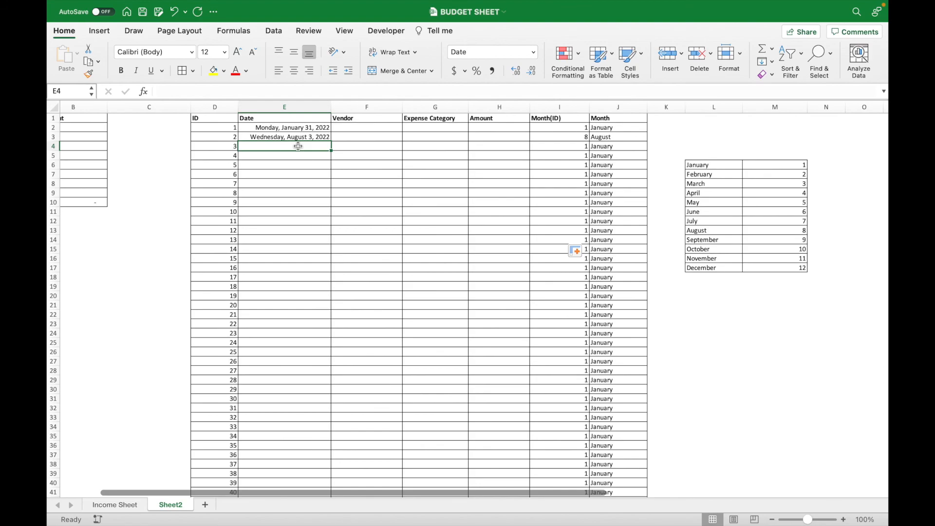
type("09/14")
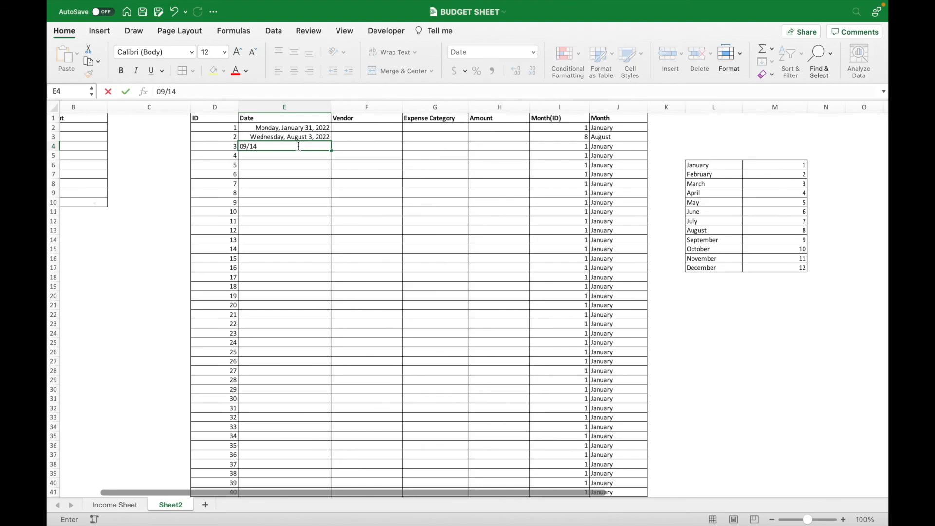
key("Return")
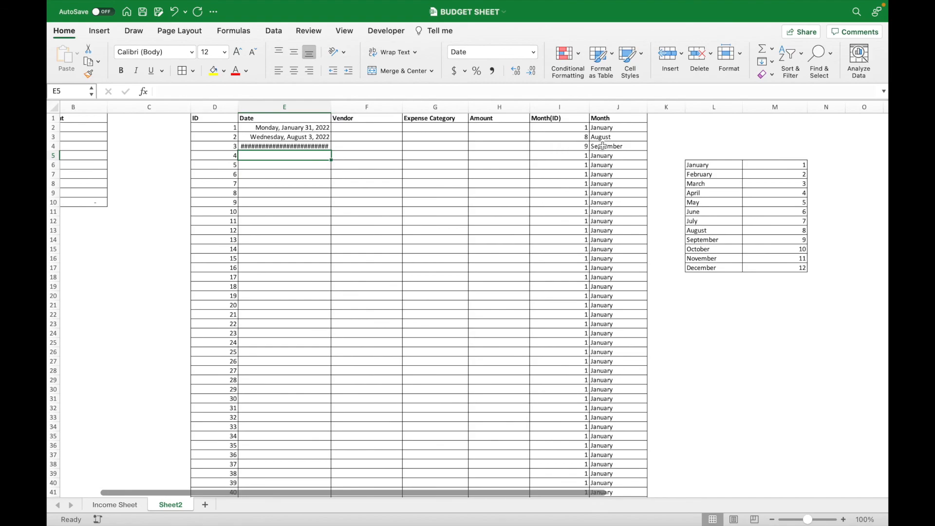
left_click(298, 145)
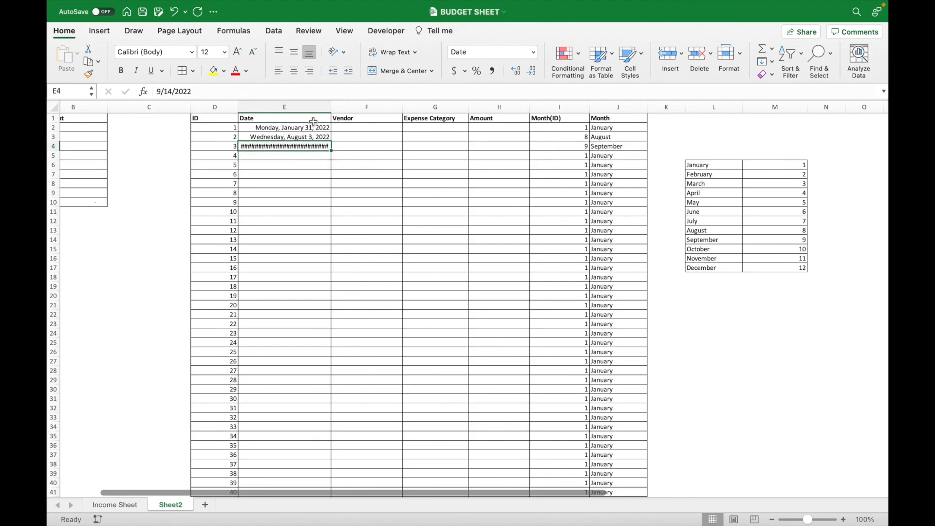
left_click(314, 106)
left_click_drag(332, 106, 346, 106)
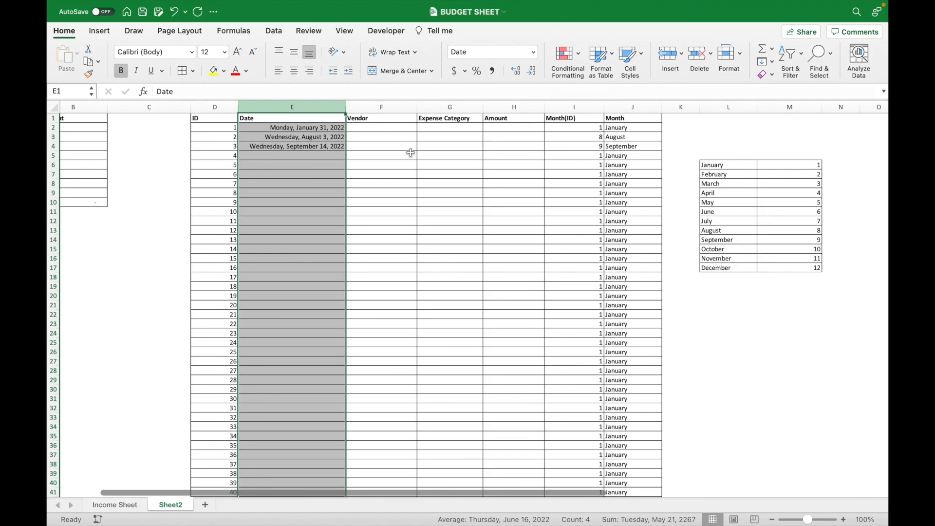